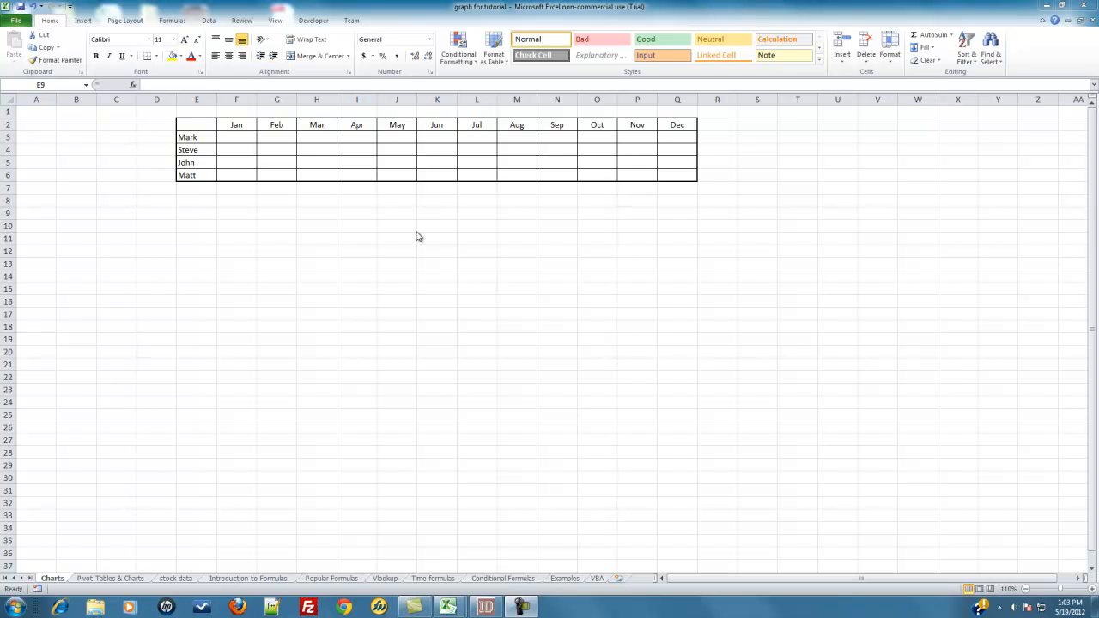
Enter the formula =RANDBETWEEN(1,100) in cell F3, the first row's Jan cell.
click(228, 137)
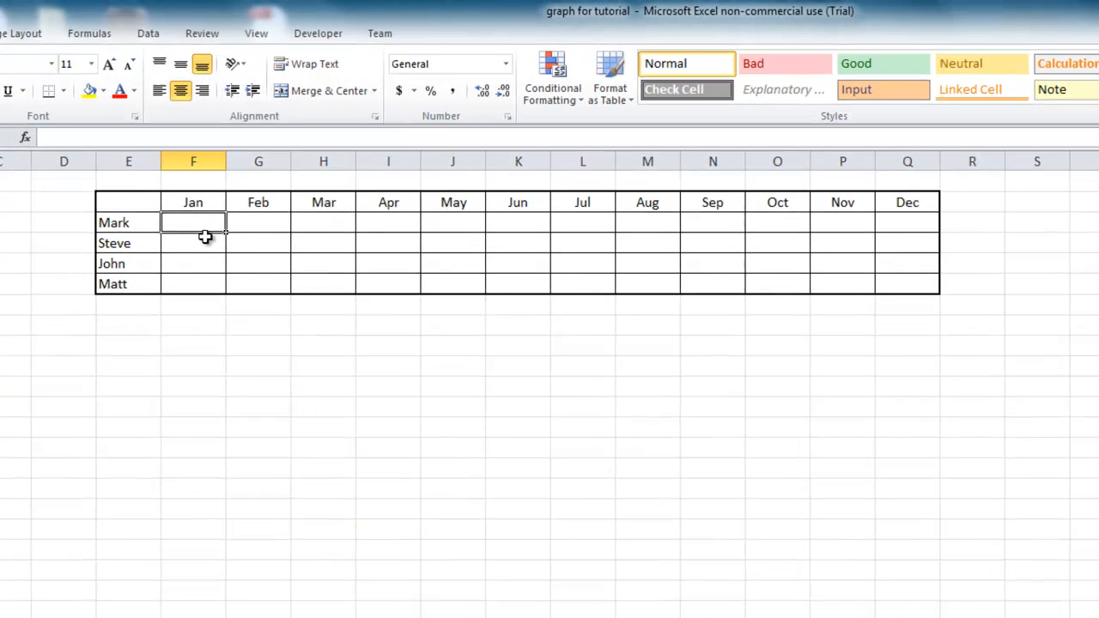
text(=)
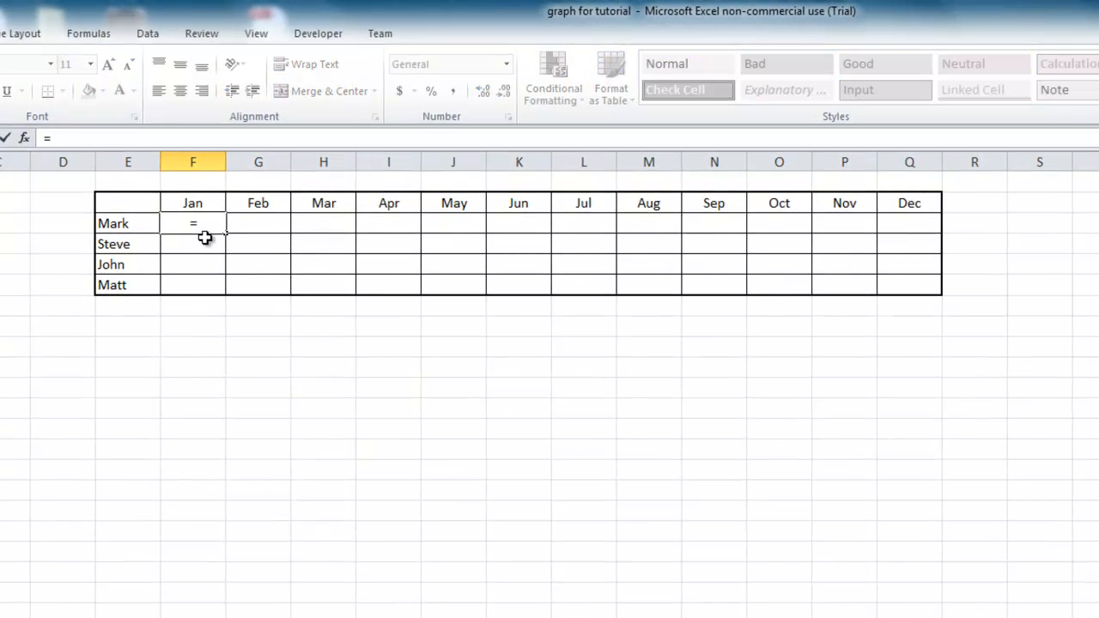
text(rand)
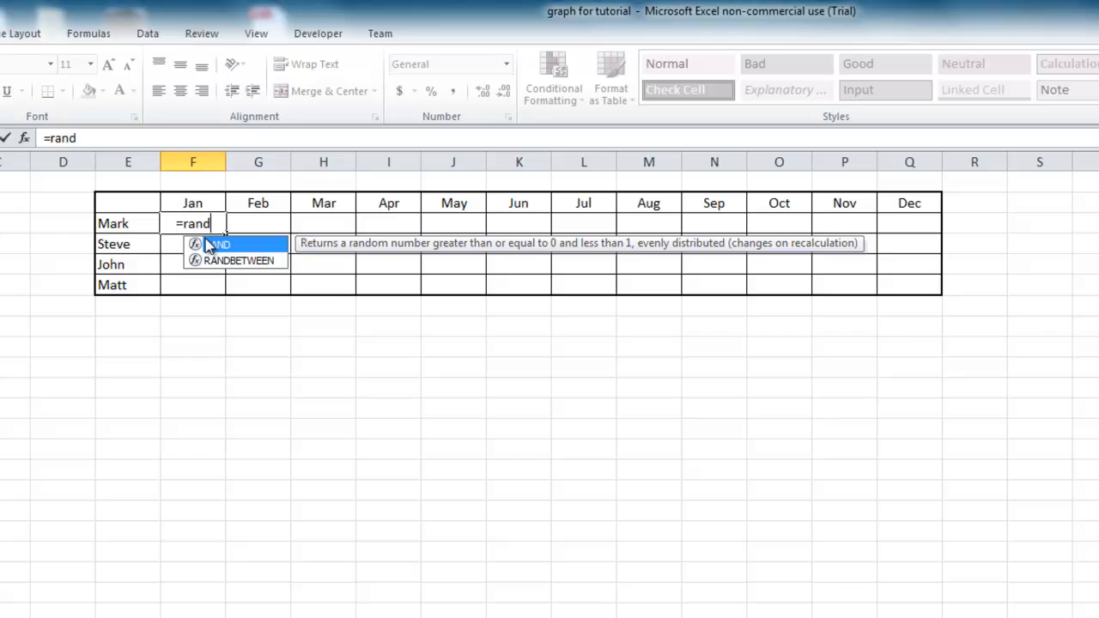
key(Down)
key(Tab)
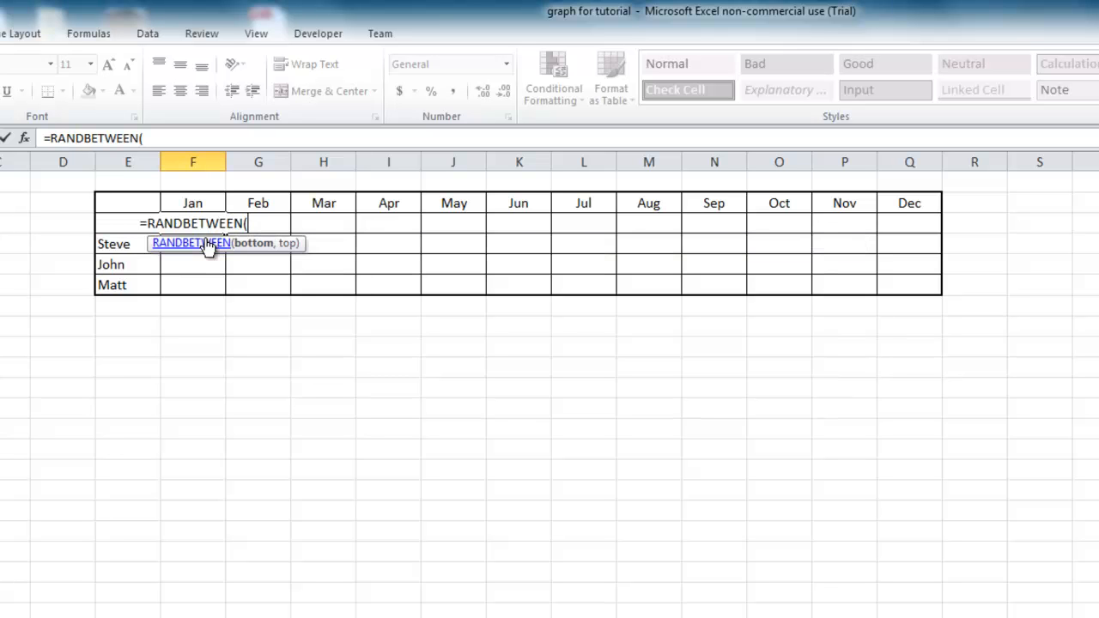
text(1,10)
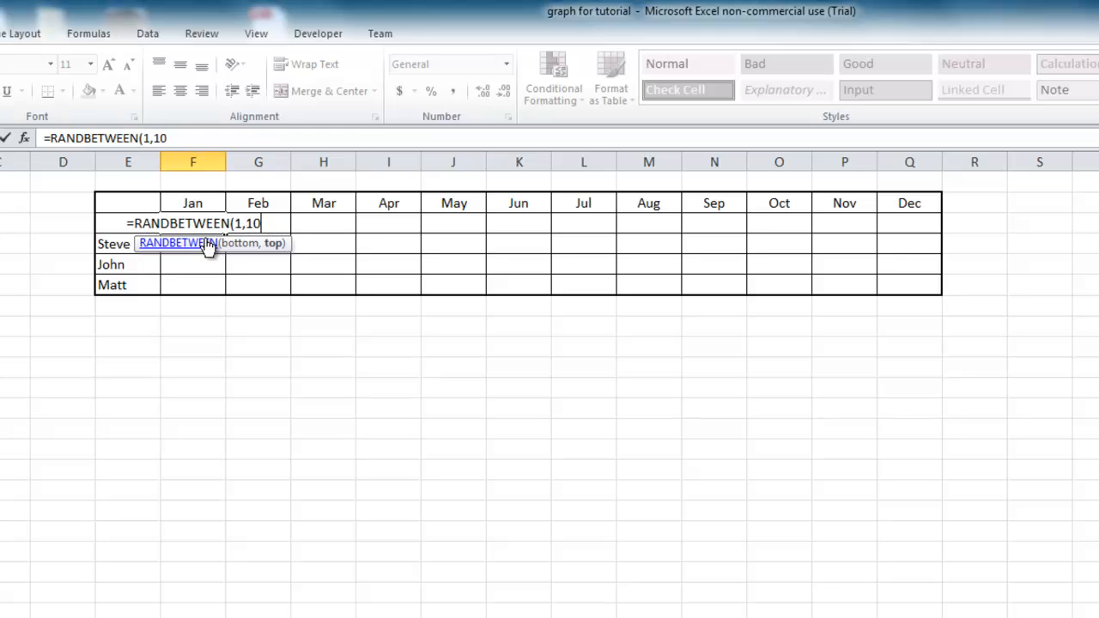
text(0))
key(Return)
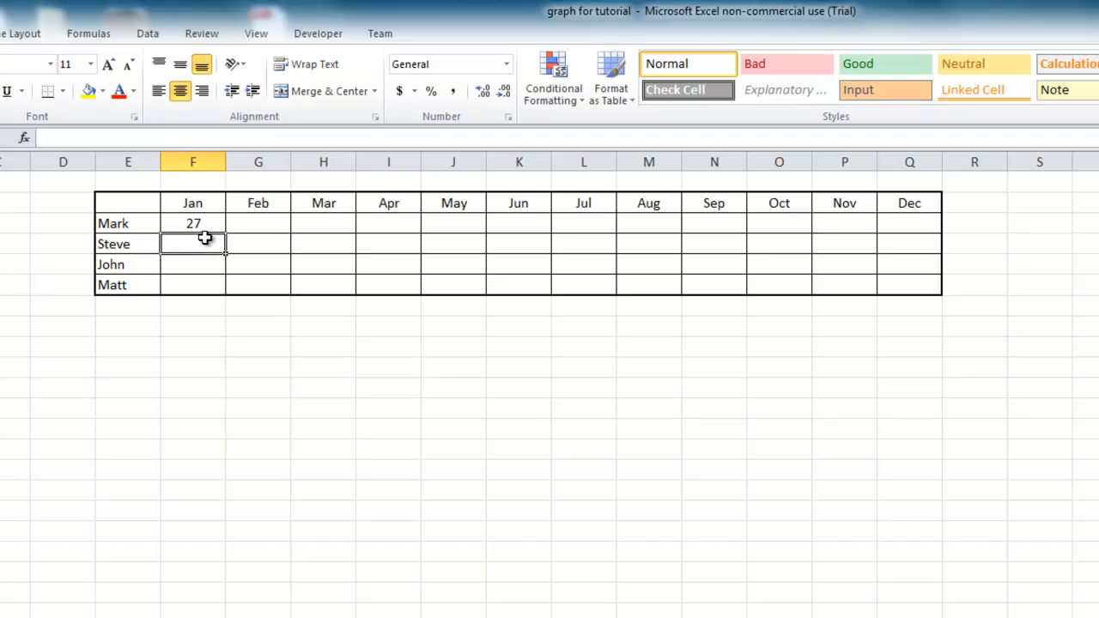
Copy the random-number formula from F3 across all months and names, filling F3:Q6.
click(213, 222)
drag(225, 234, 930, 261)
click(183, 354)
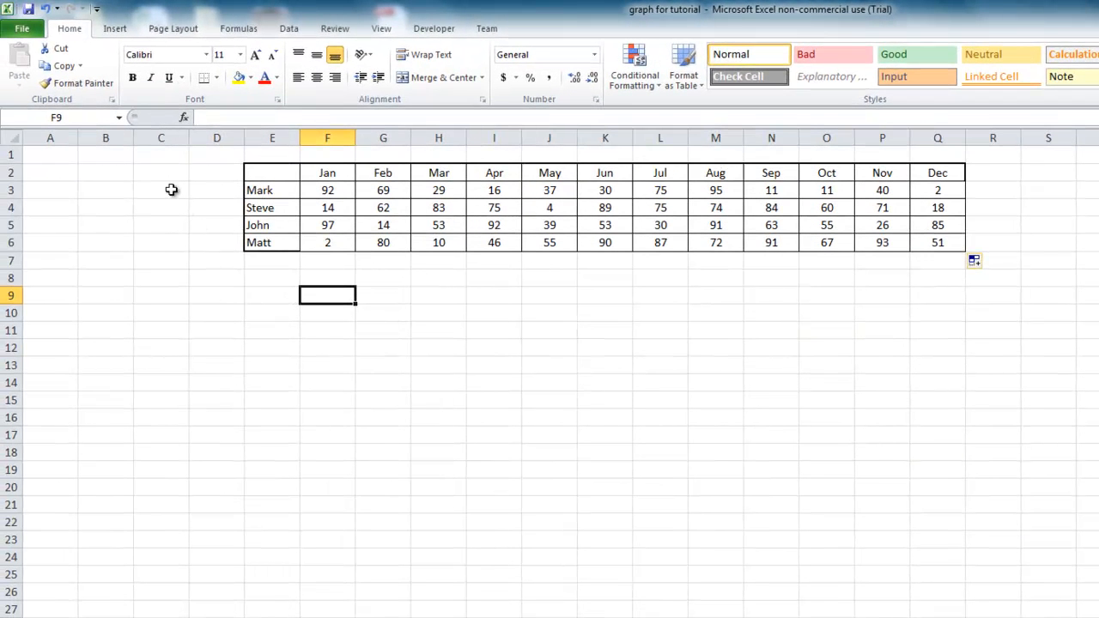
Insert an empty 2-D clustered column chart and place it below the data table.
click(112, 30)
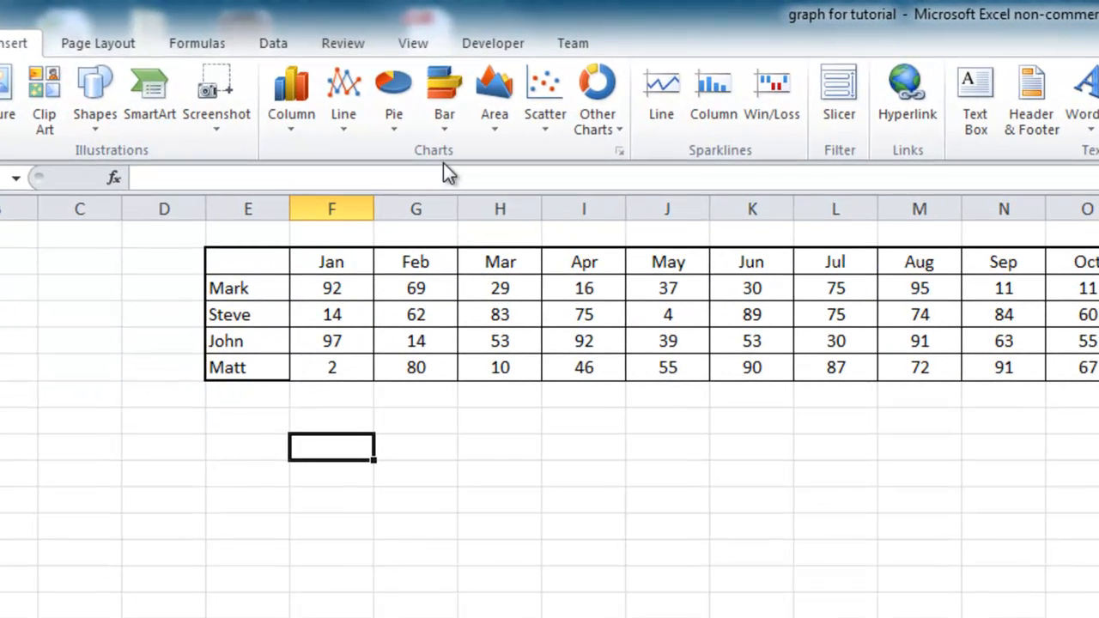
click(295, 126)
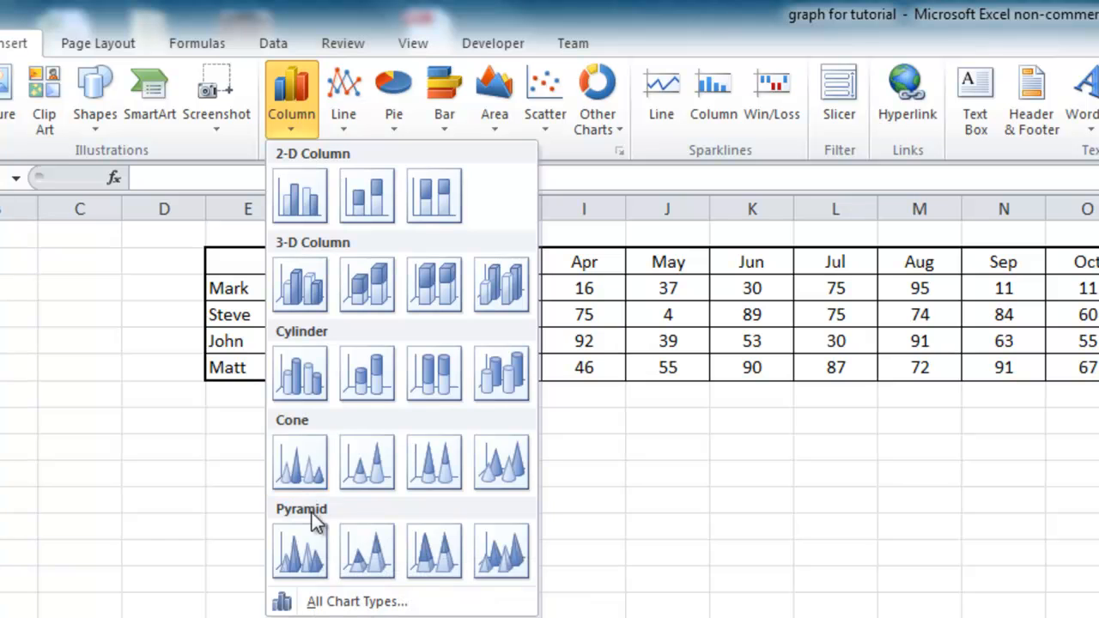
click(285, 200)
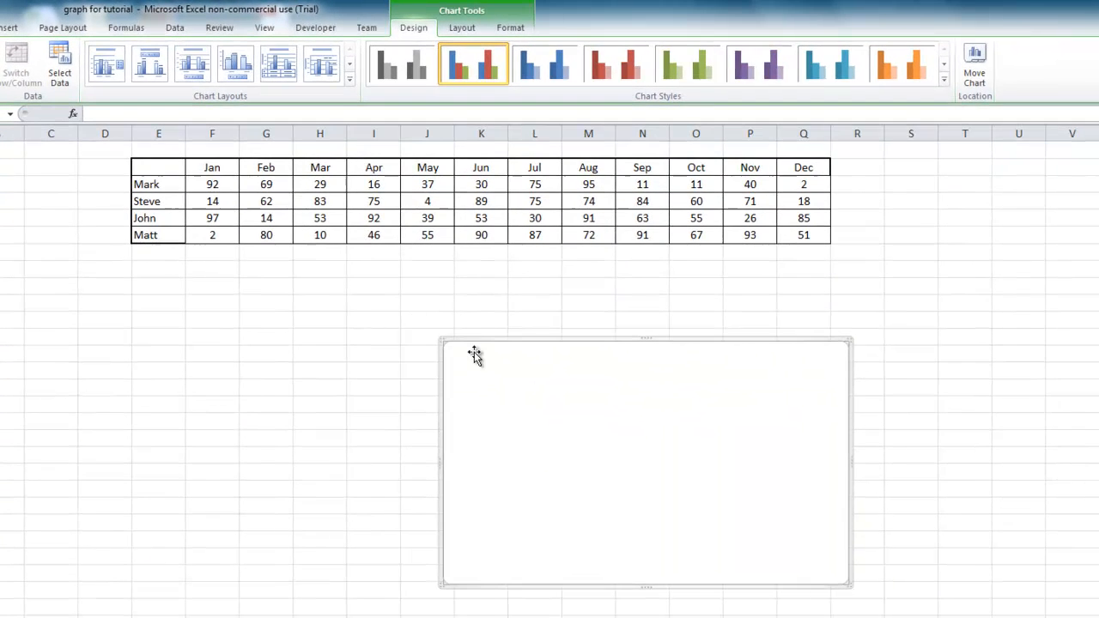
drag(477, 343, 271, 277)
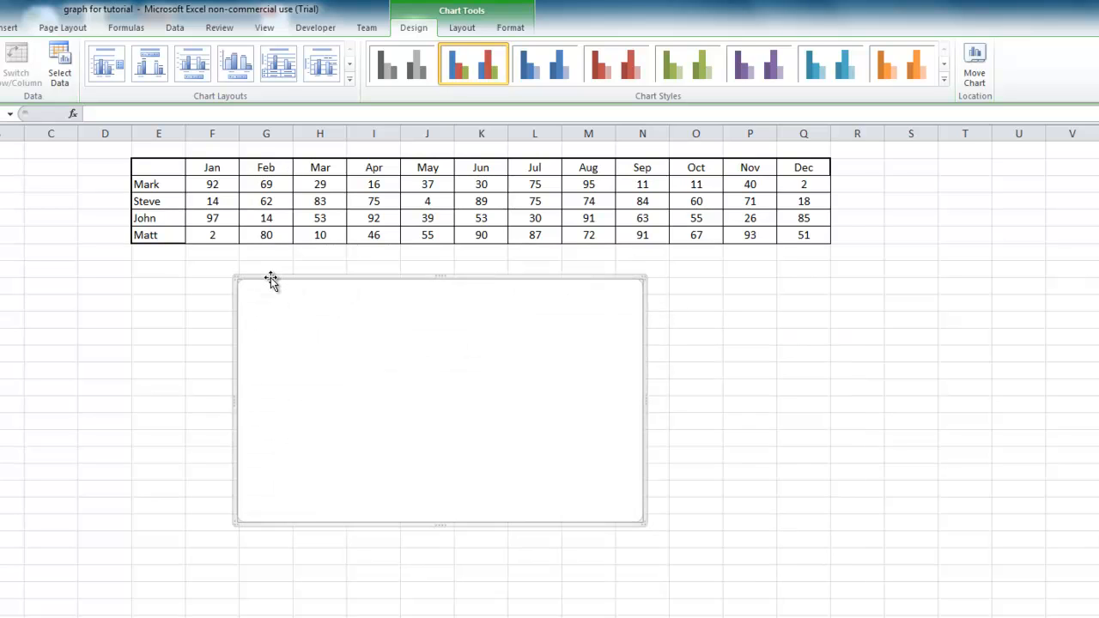
Set the chart's data range to E2:Q6 on the Charts sheet, including the name and month headings.
click(49, 81)
drag(155, 156, 324, 192)
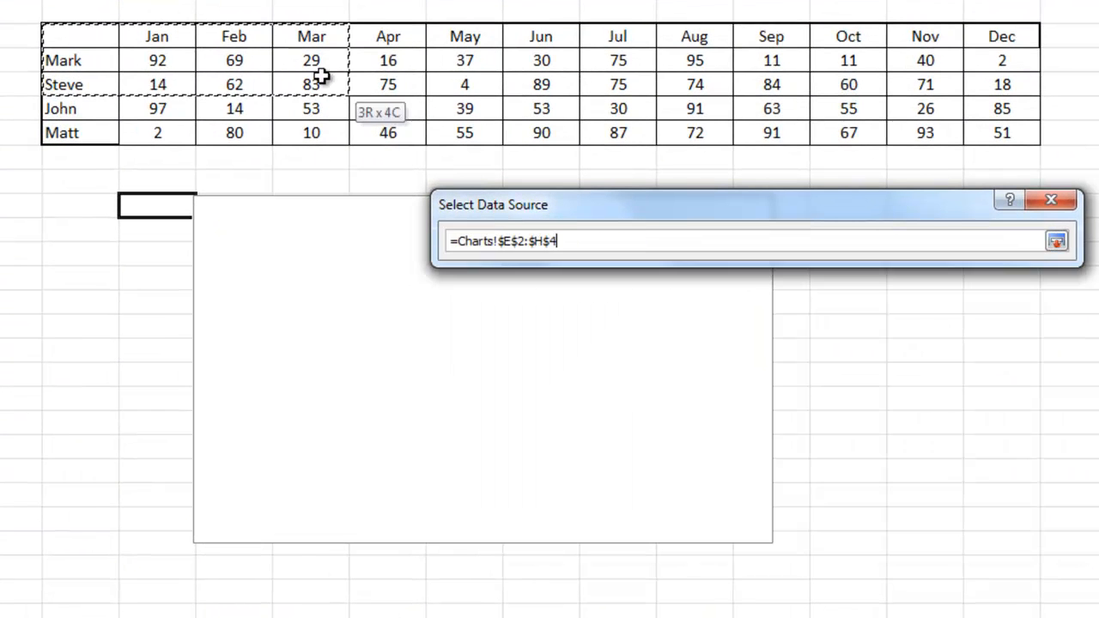
drag(321, 77, 994, 135)
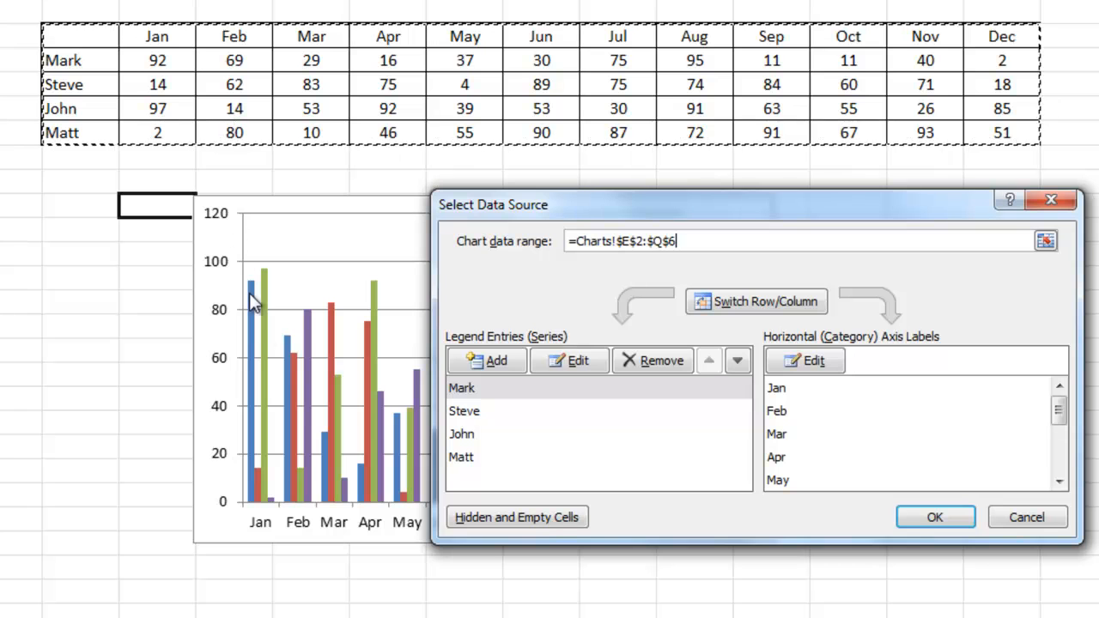
click(962, 519)
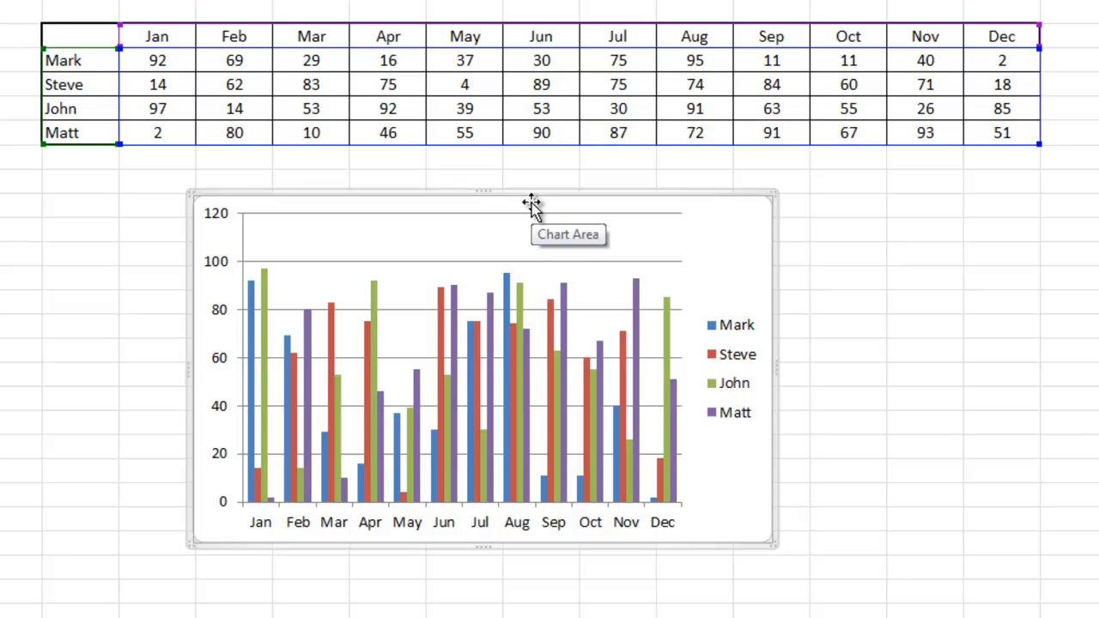
Move the chart directly under the table and enlarge it to span columns E to Q.
drag(531, 203, 381, 176)
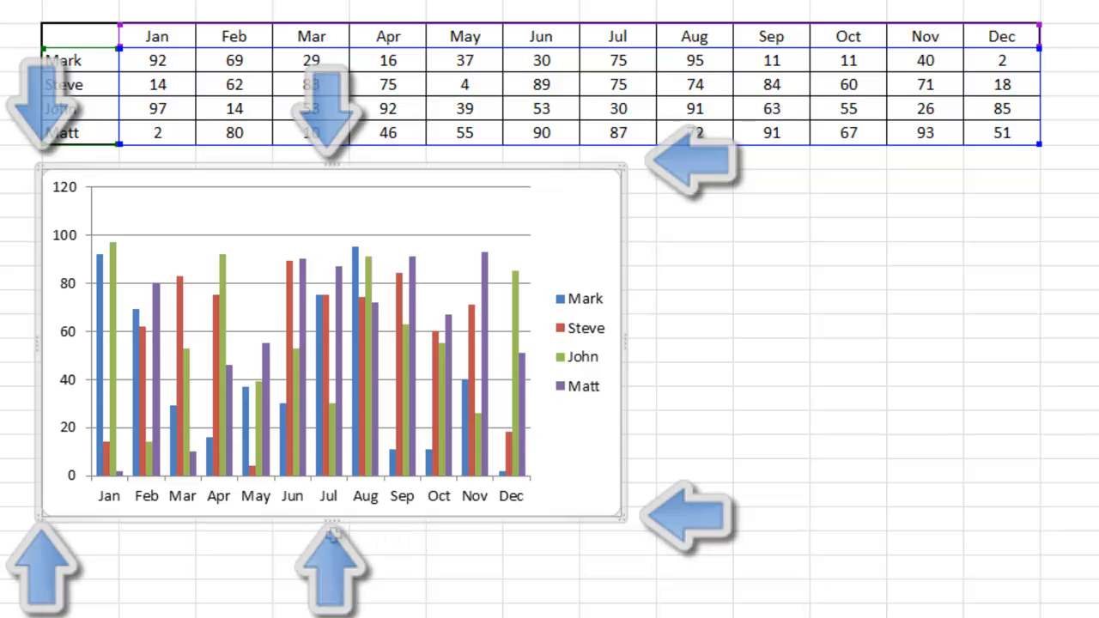
mouse_move(334, 517)
mouse_down()
mouse_move(342, 615)
mouse_move(330, 523)
mouse_up()
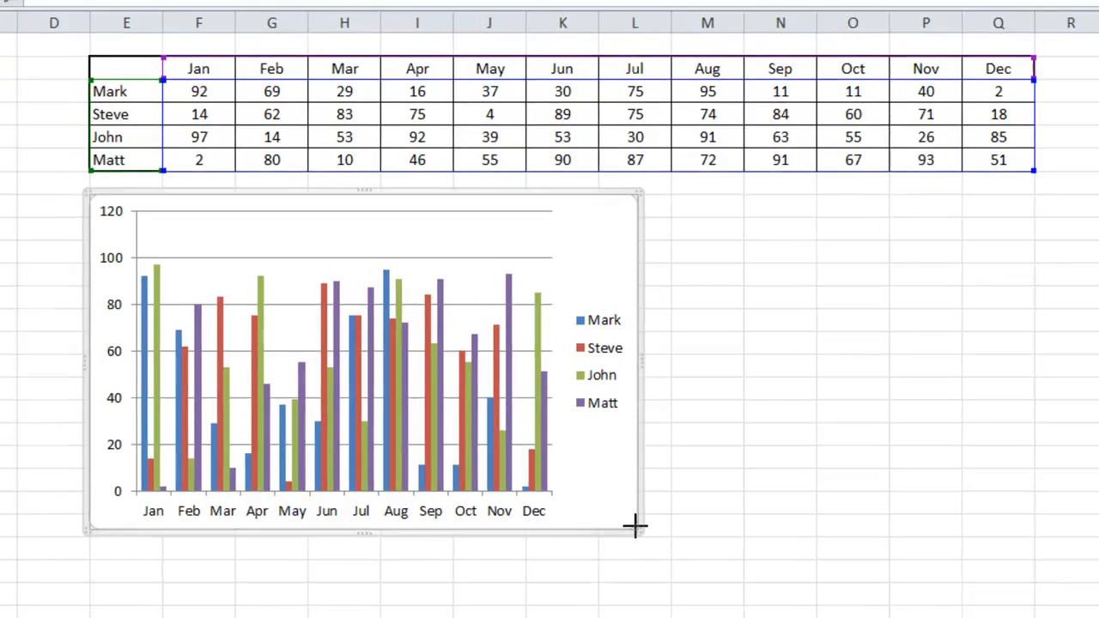
drag(618, 519, 1016, 617)
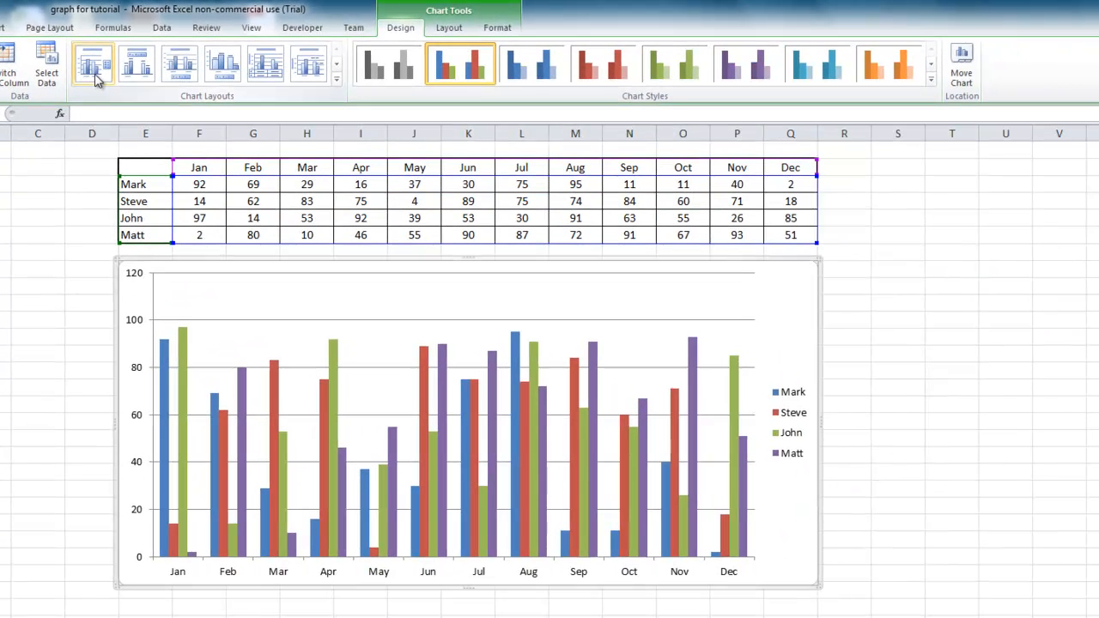
Try chart layouts 1 through 6 on the column chart one after another.
click(96, 79)
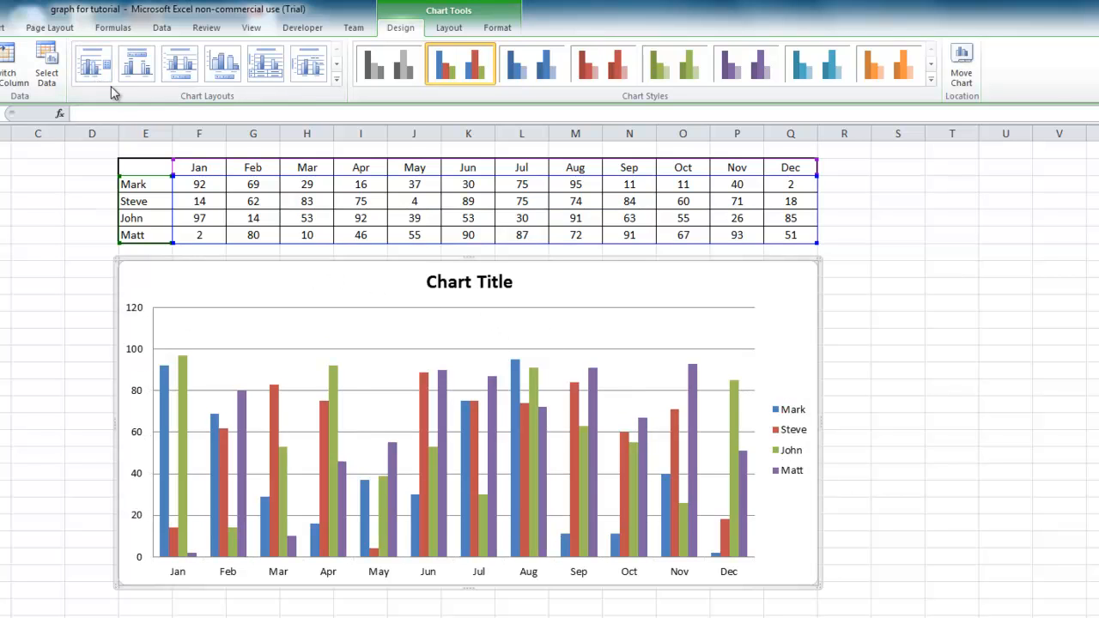
click(135, 77)
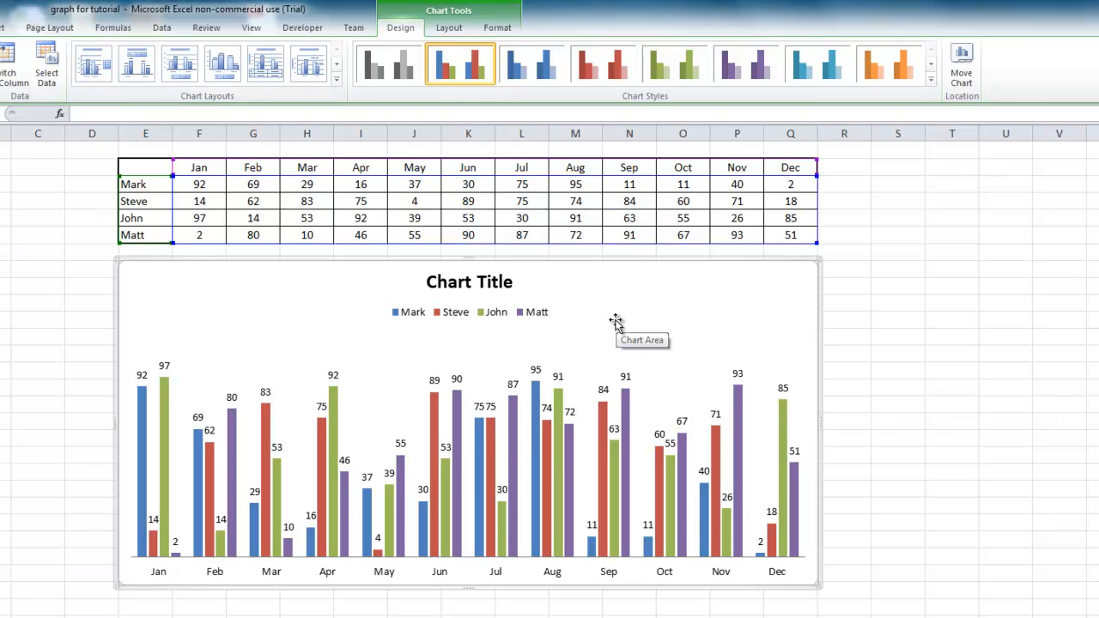
click(190, 78)
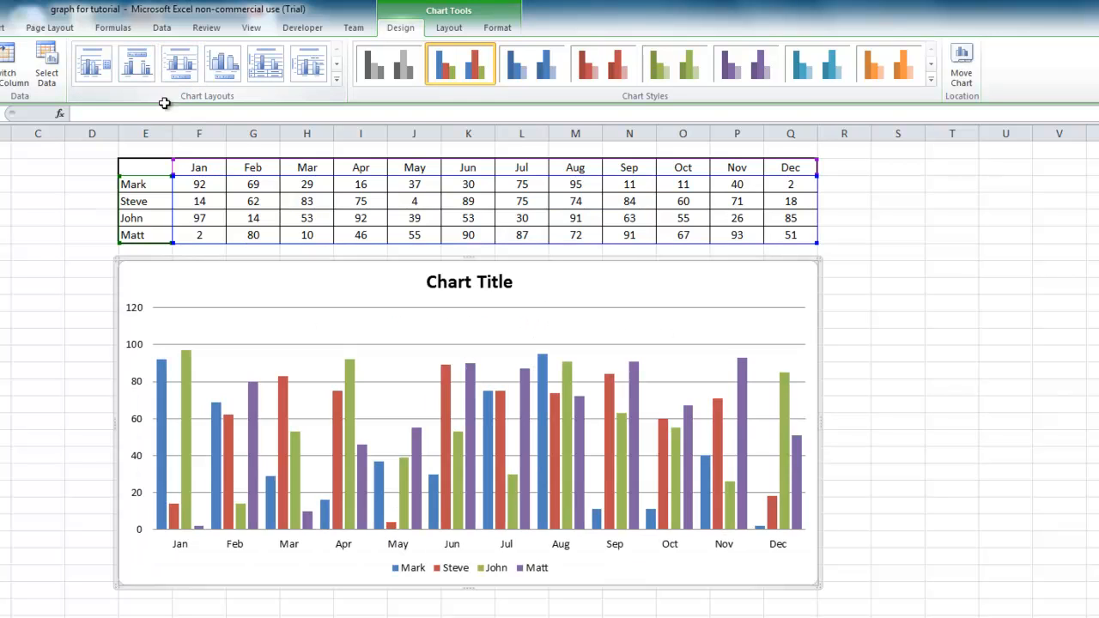
click(221, 75)
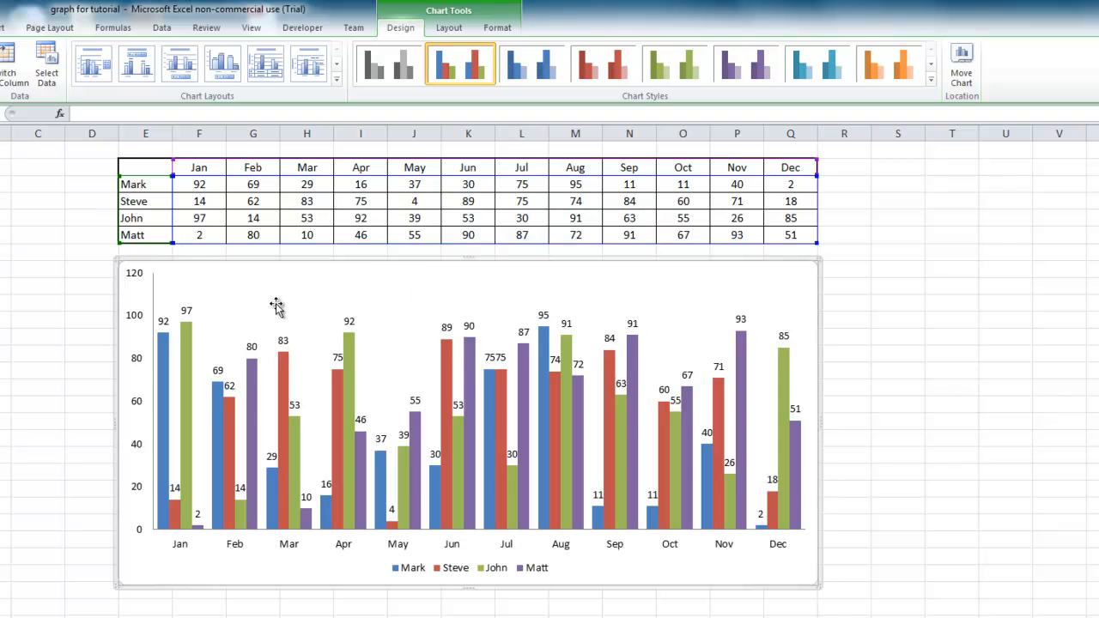
click(274, 62)
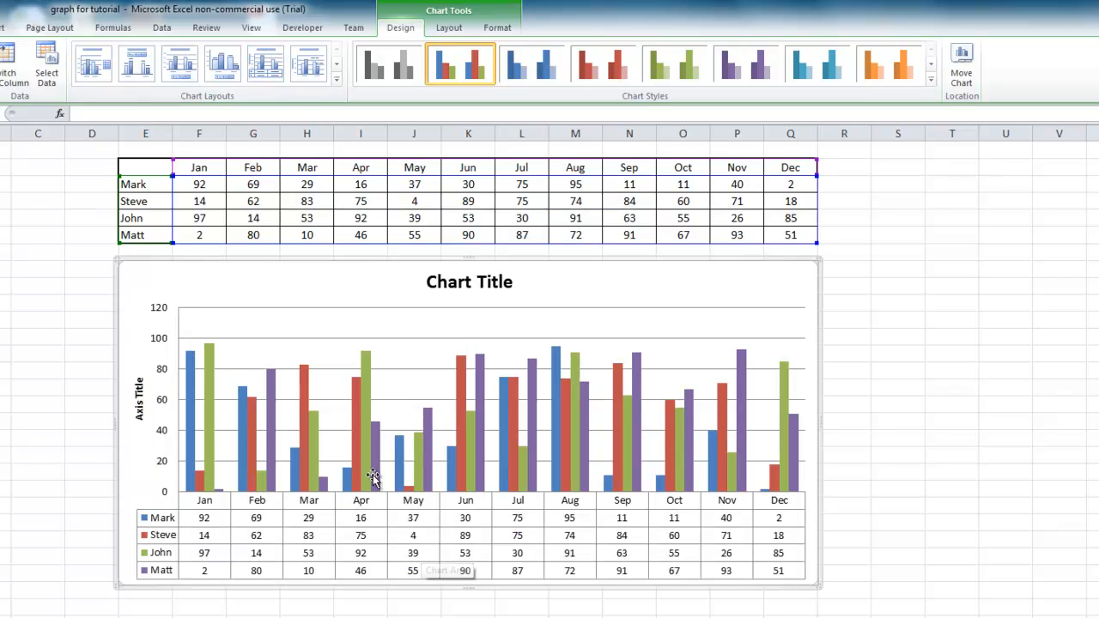
click(309, 64)
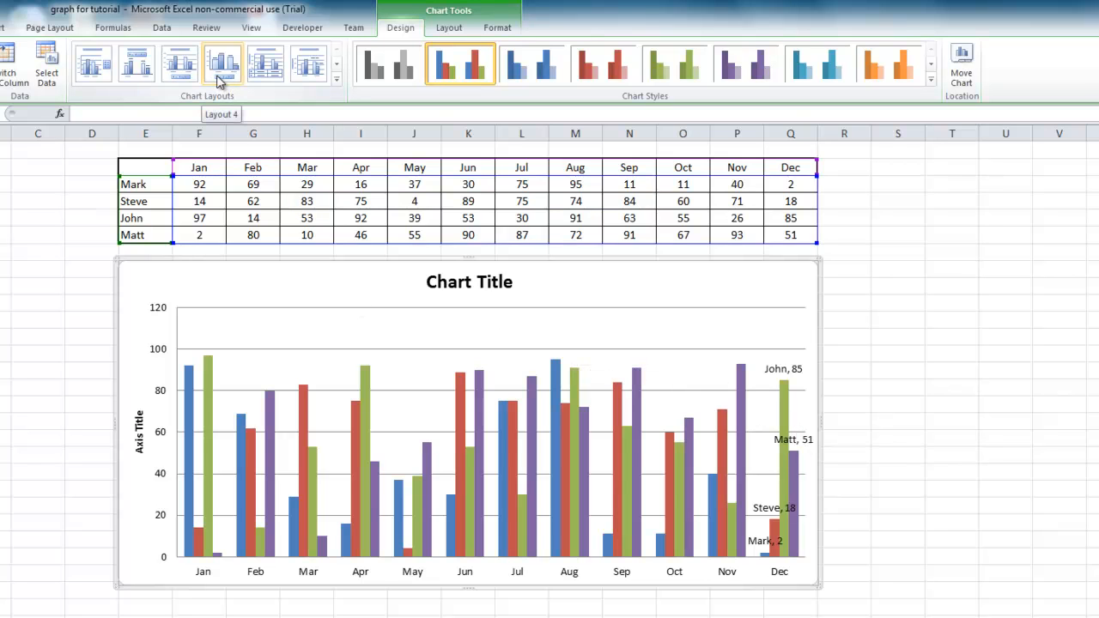
Apply Layout 3, with a title above and the legend below, and change the chart title to "Traders".
click(182, 74)
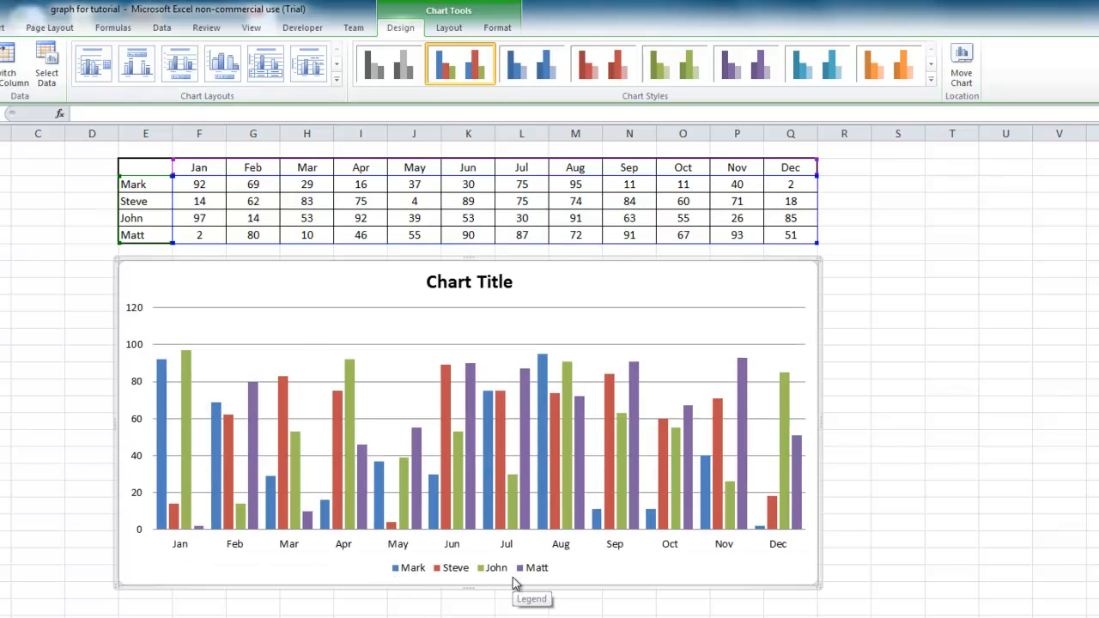
click(436, 284)
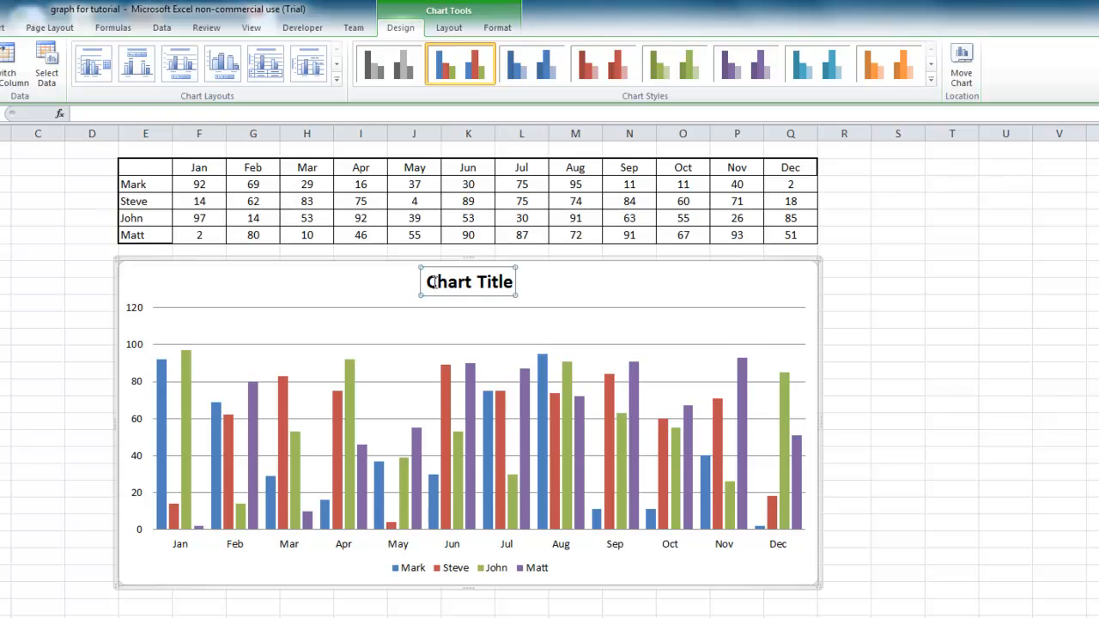
drag(429, 282, 518, 283)
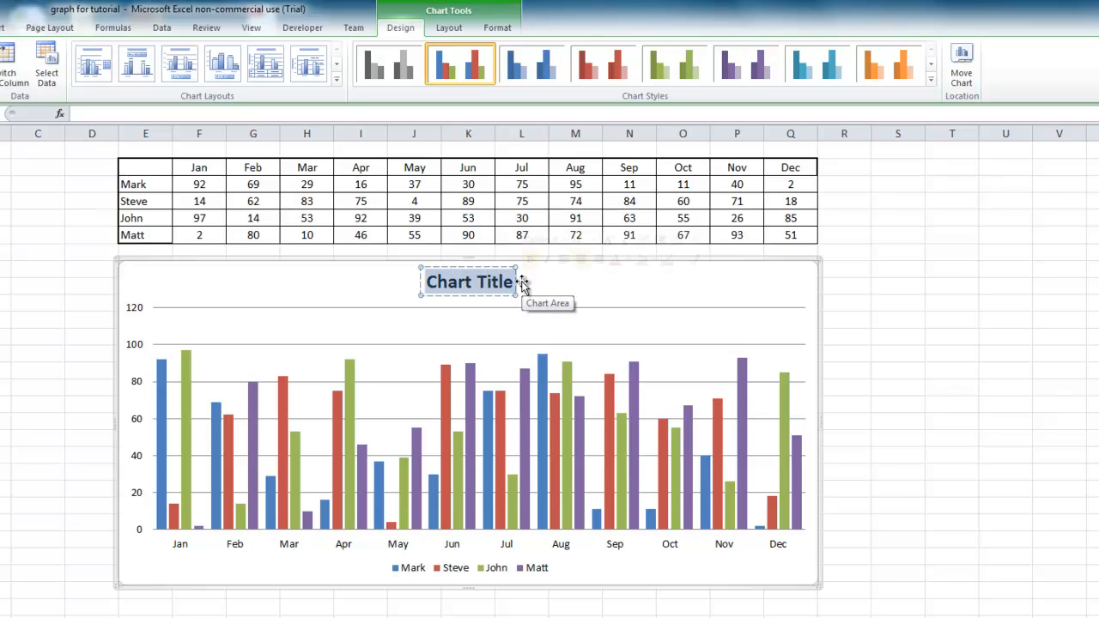
text(Traders)
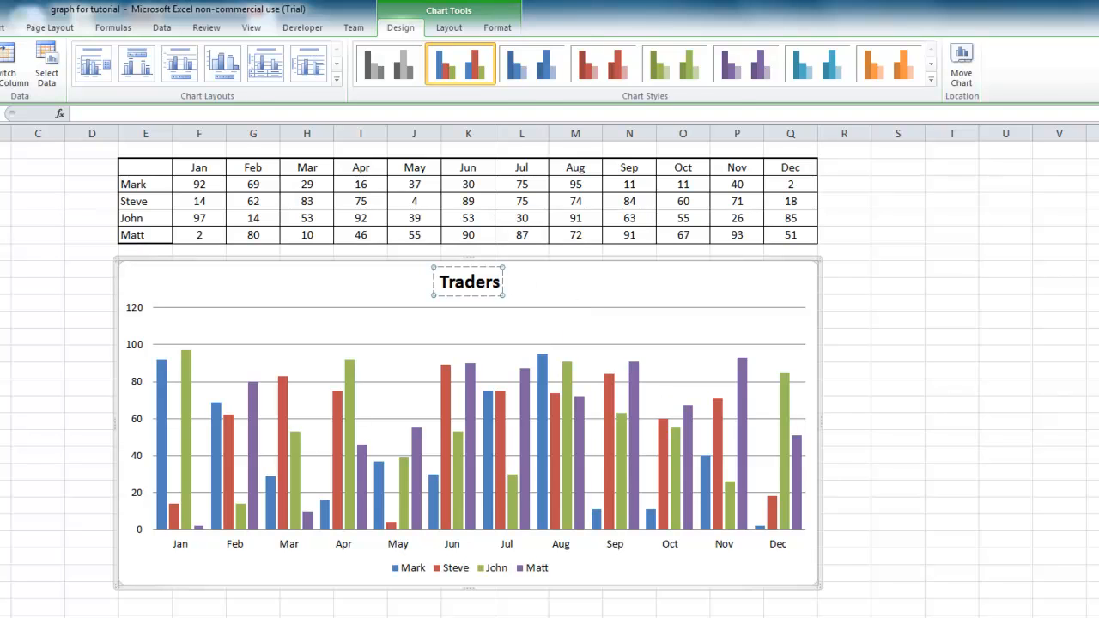
click(737, 617)
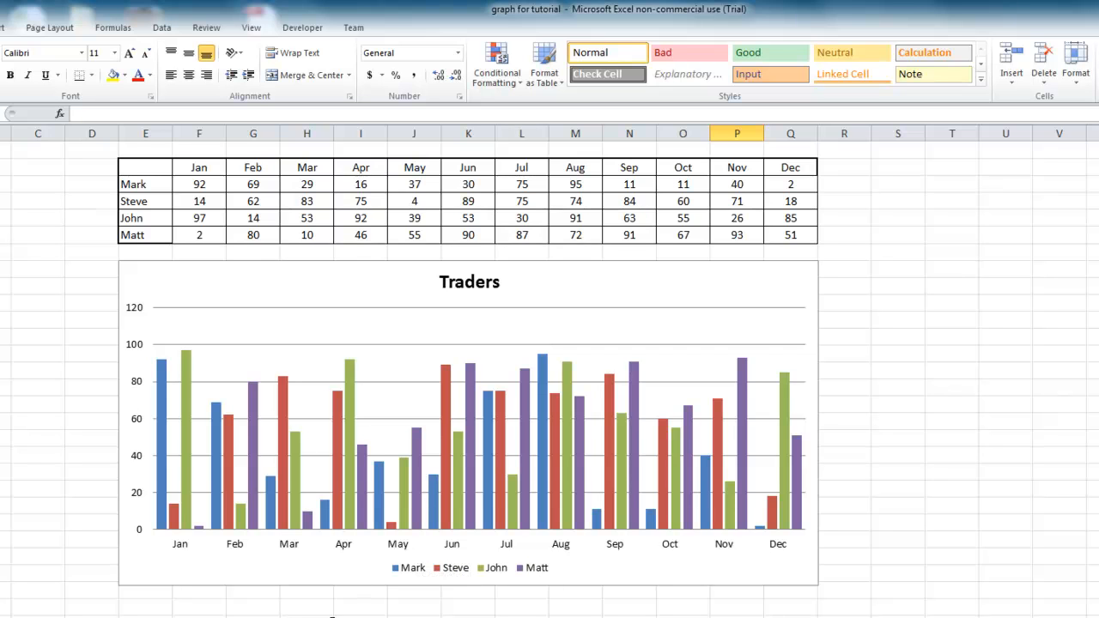
click(330, 577)
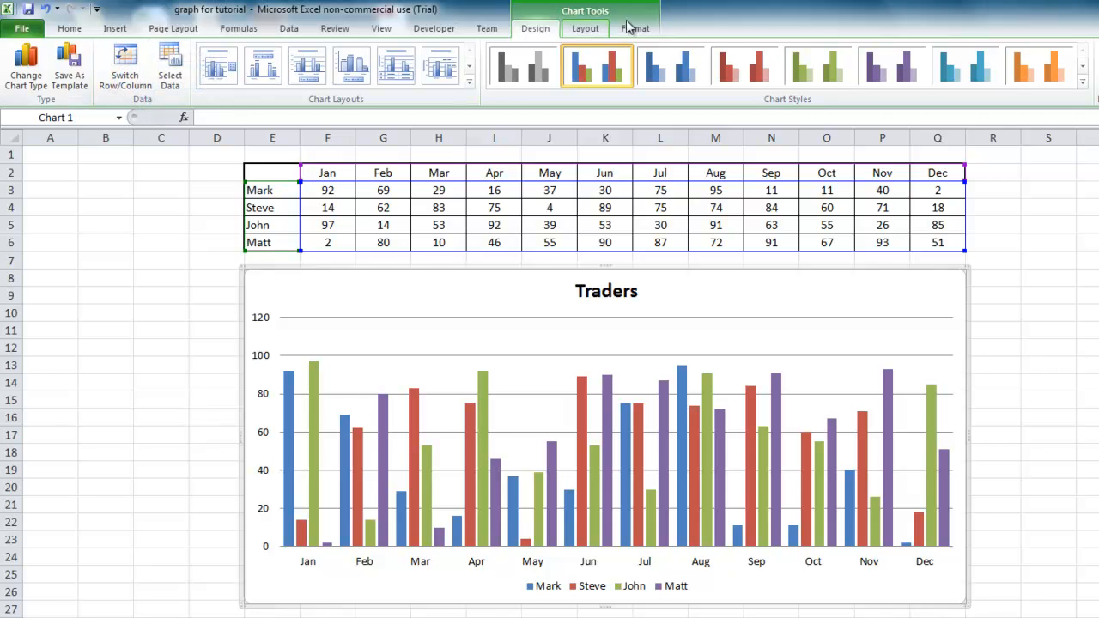
click(582, 31)
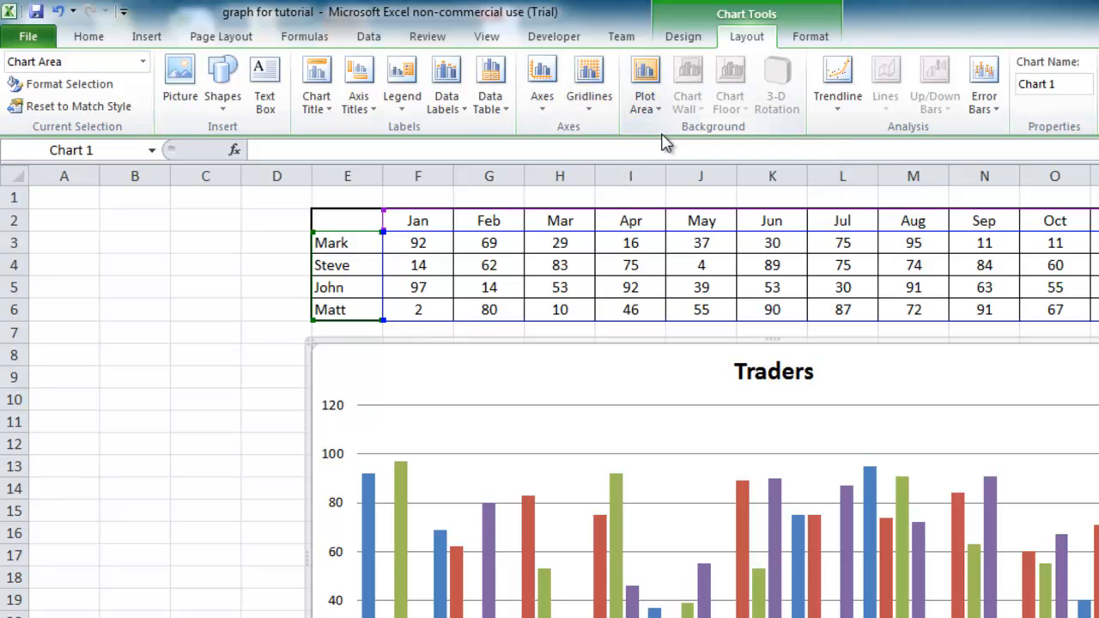
click(807, 38)
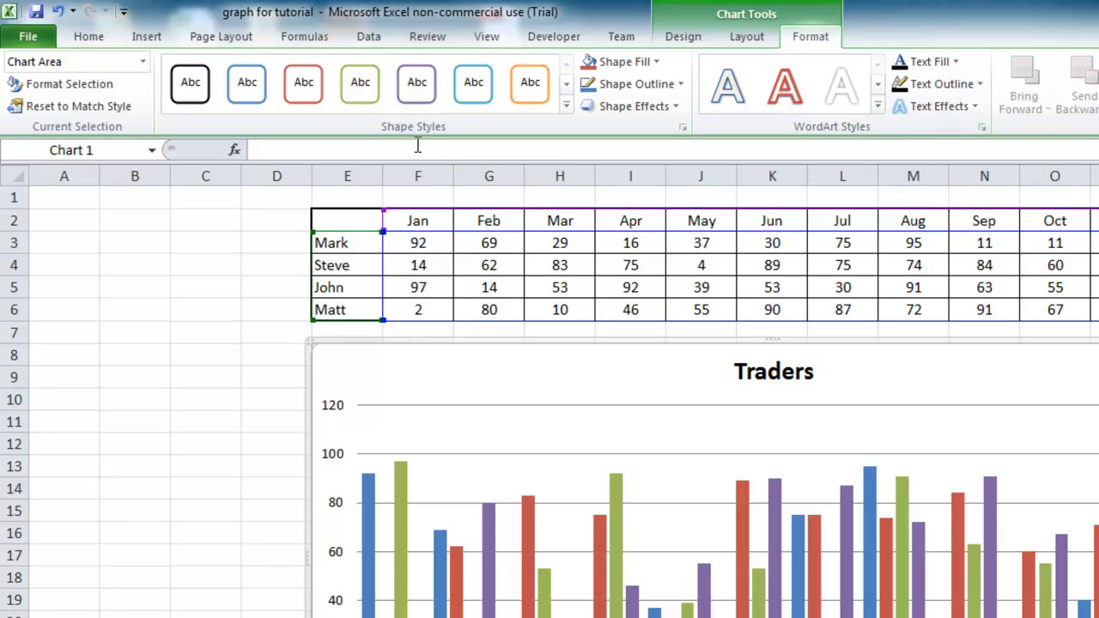
click(567, 106)
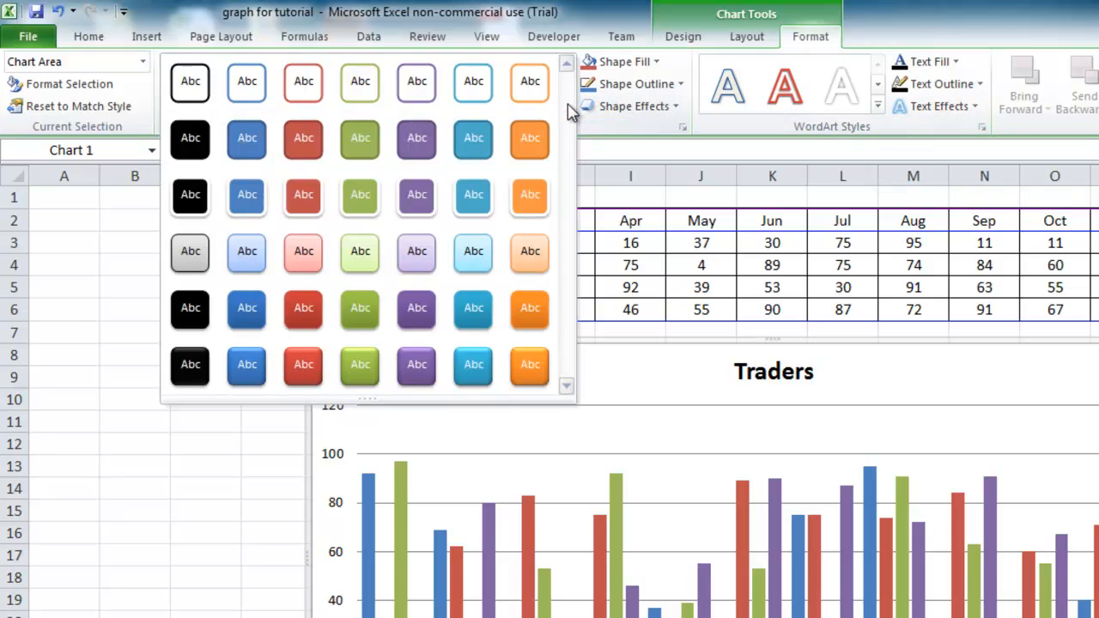
click(806, 43)
Apply the multicolour bevelled chart style from the fourth row of styles to the Traders chart.
click(691, 41)
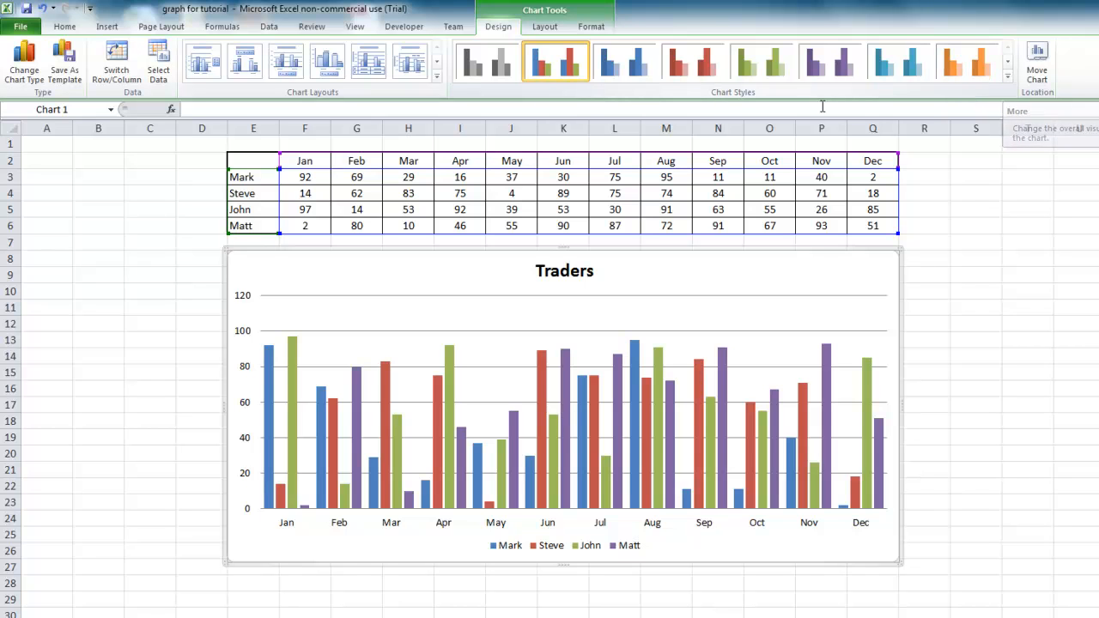
click(1009, 77)
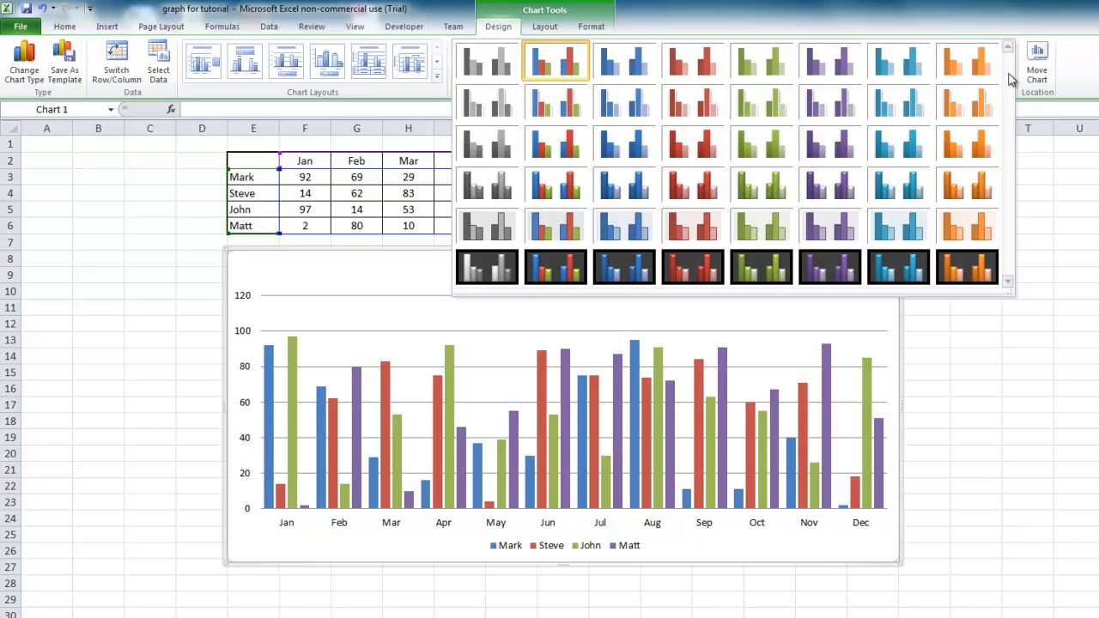
click(575, 177)
mouse_move(637, 362)
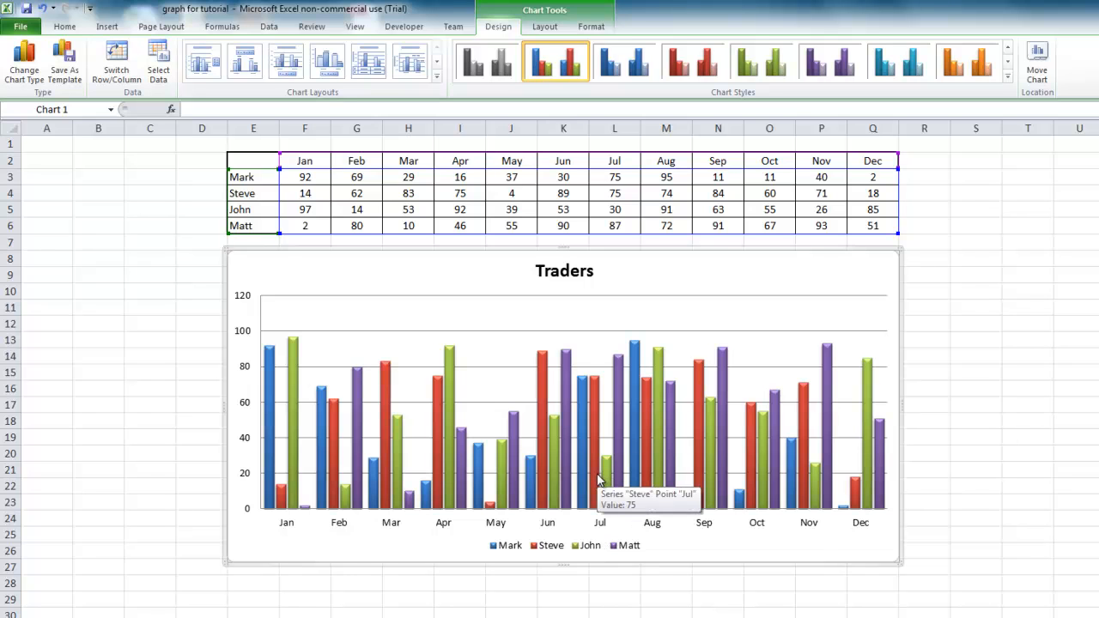
mouse_move(599, 481)
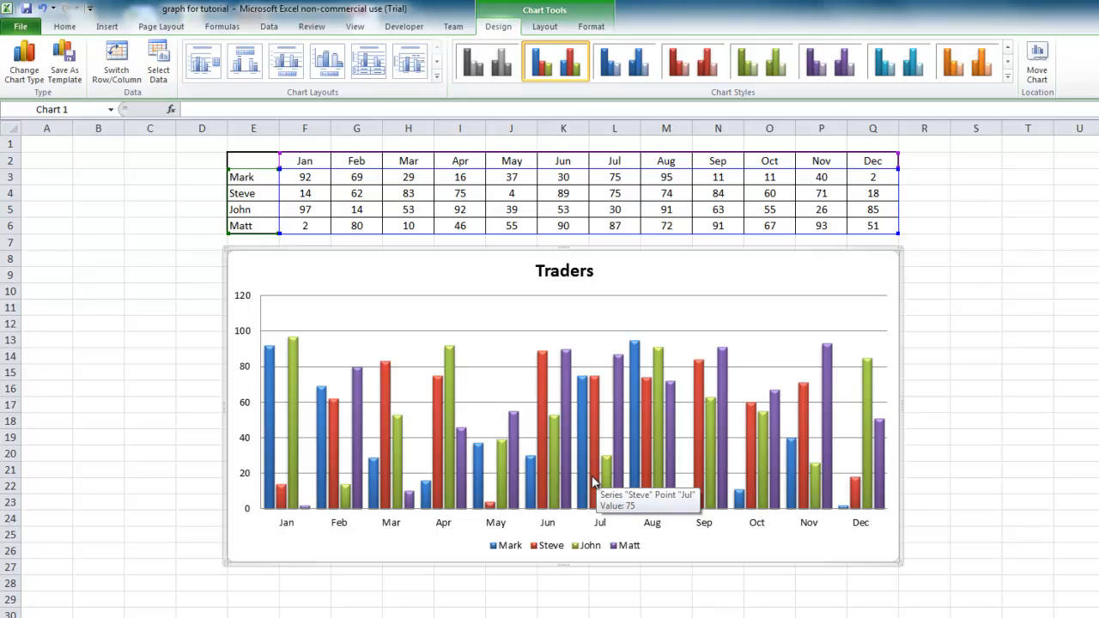
Add data labels to the blue column series in the Traders chart.
click(292, 471)
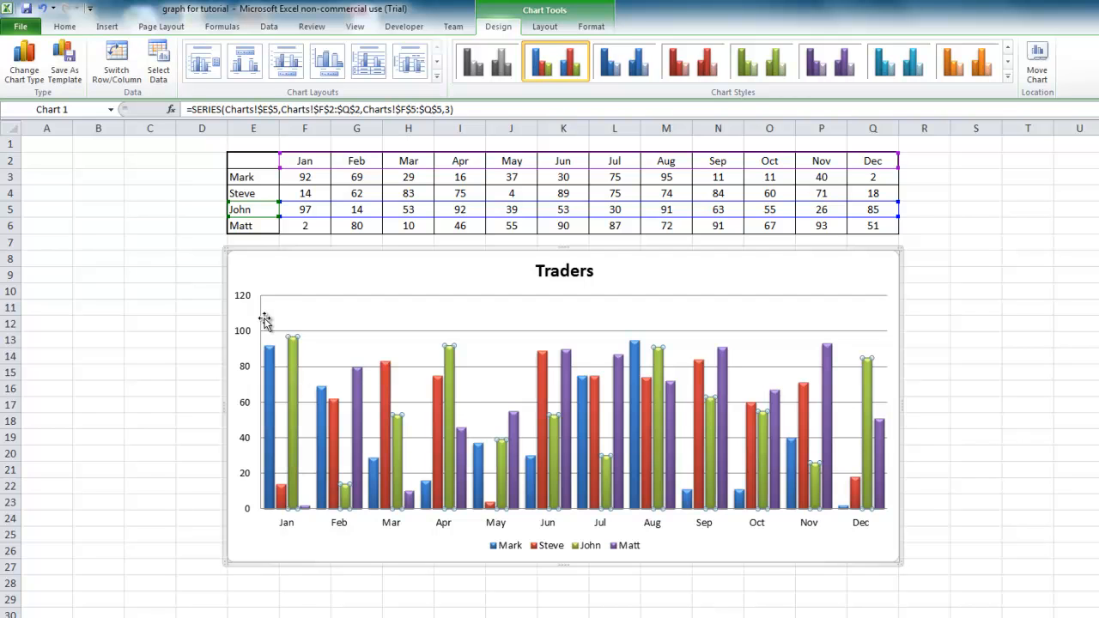
click(341, 262)
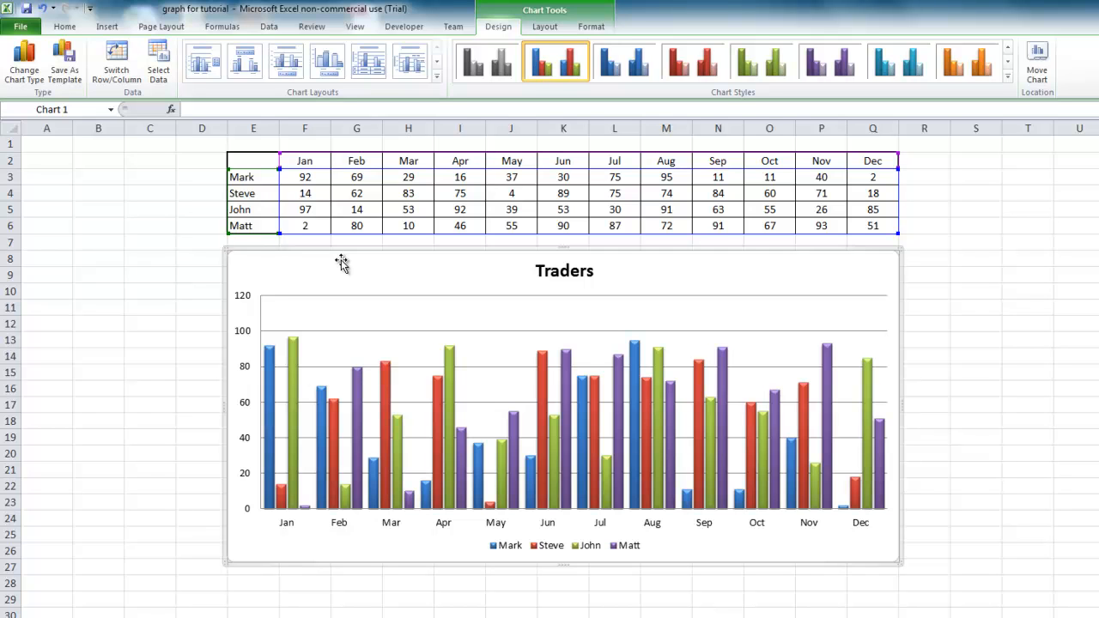
click(269, 369)
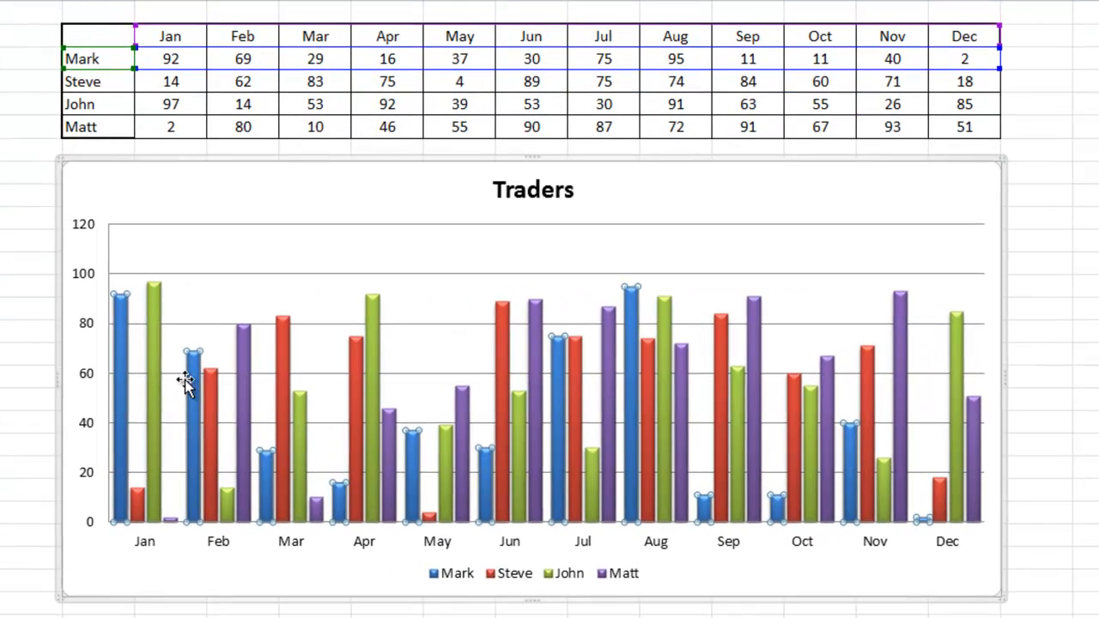
right_click(120, 372)
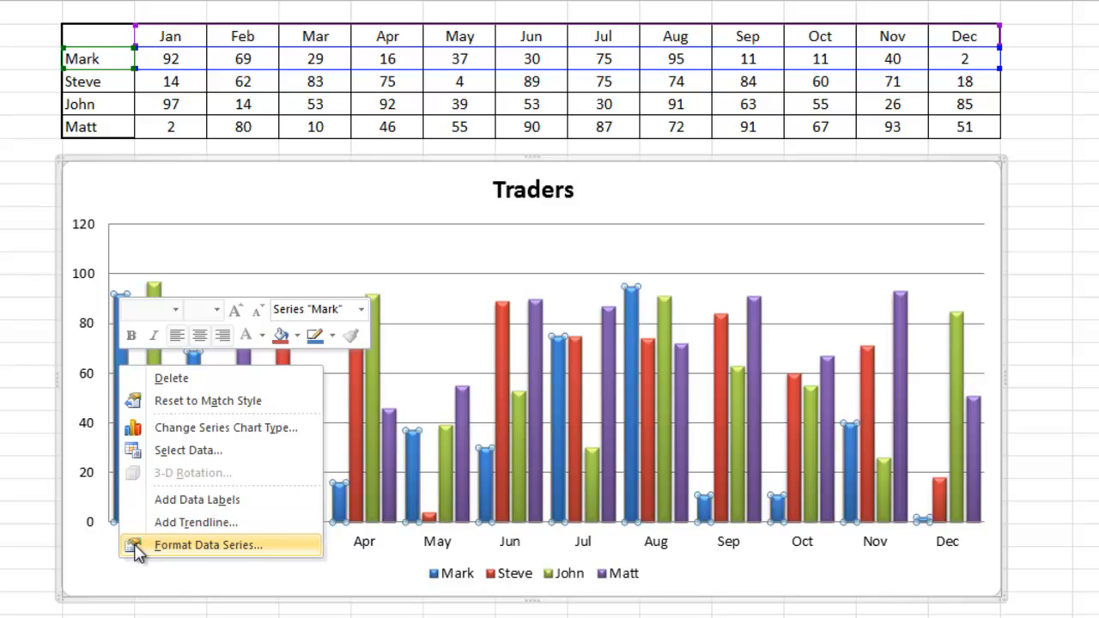
click(143, 500)
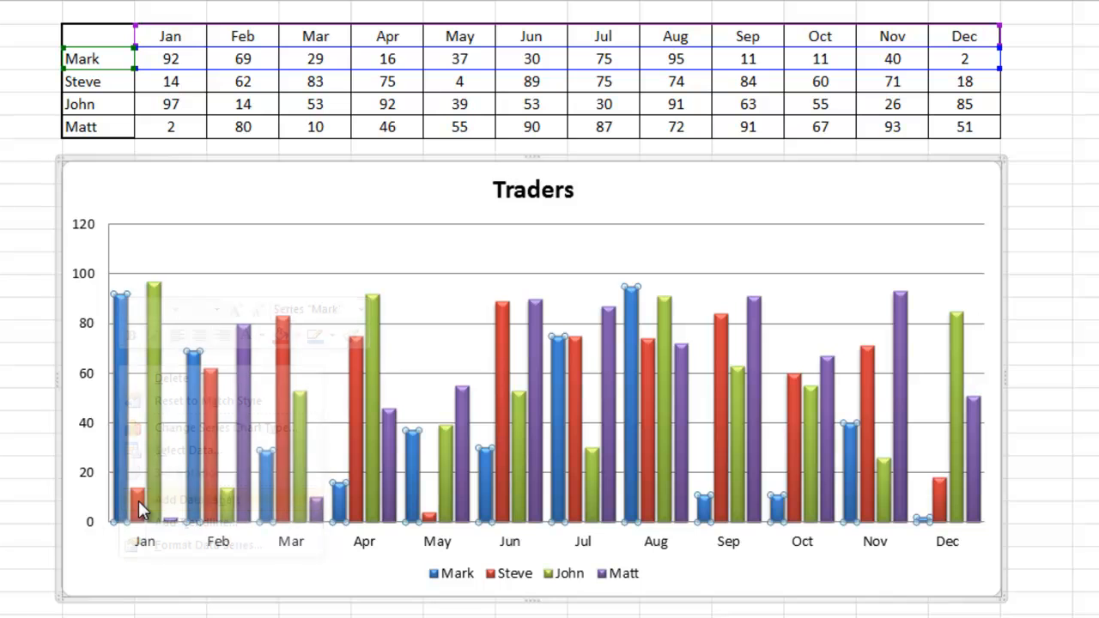
Make the blue series' data labels bold and set their font size to 11.
click(120, 283)
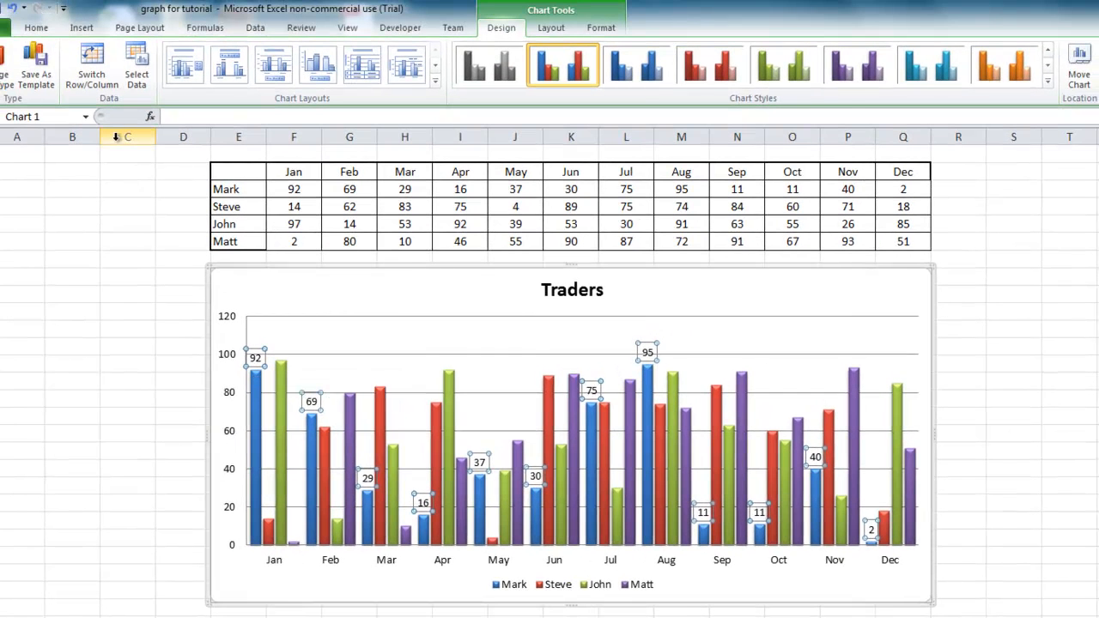
click(49, 31)
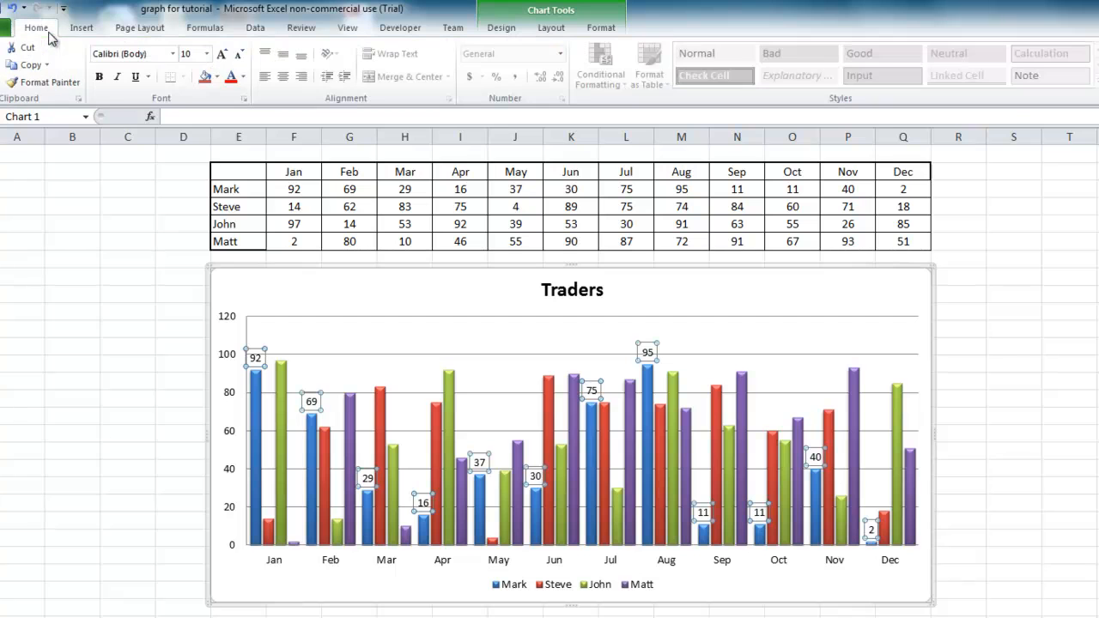
click(97, 83)
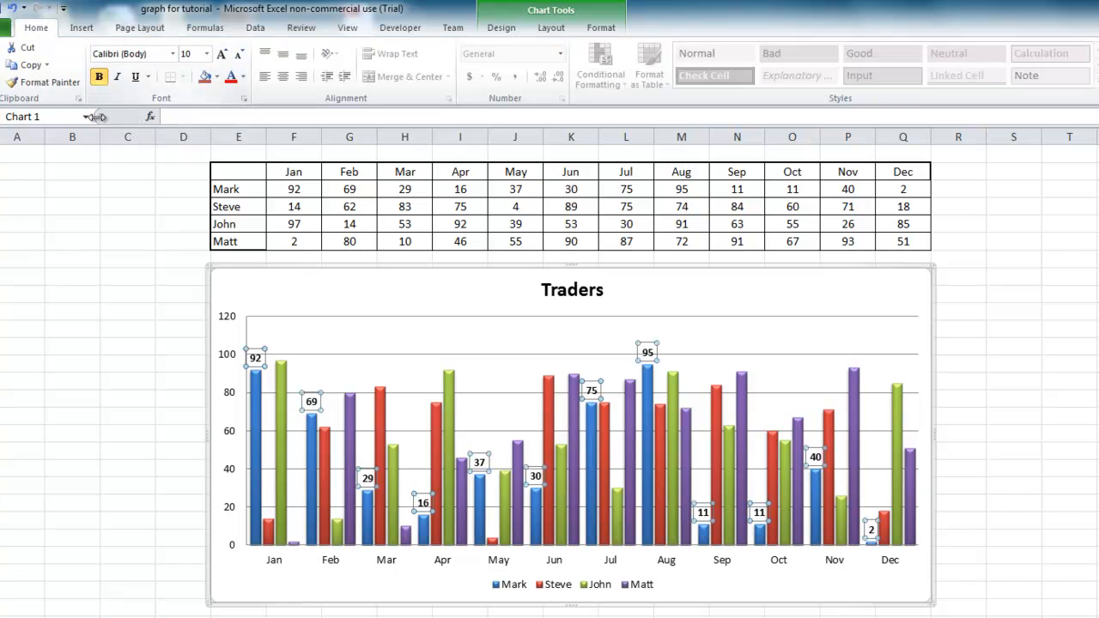
click(206, 53)
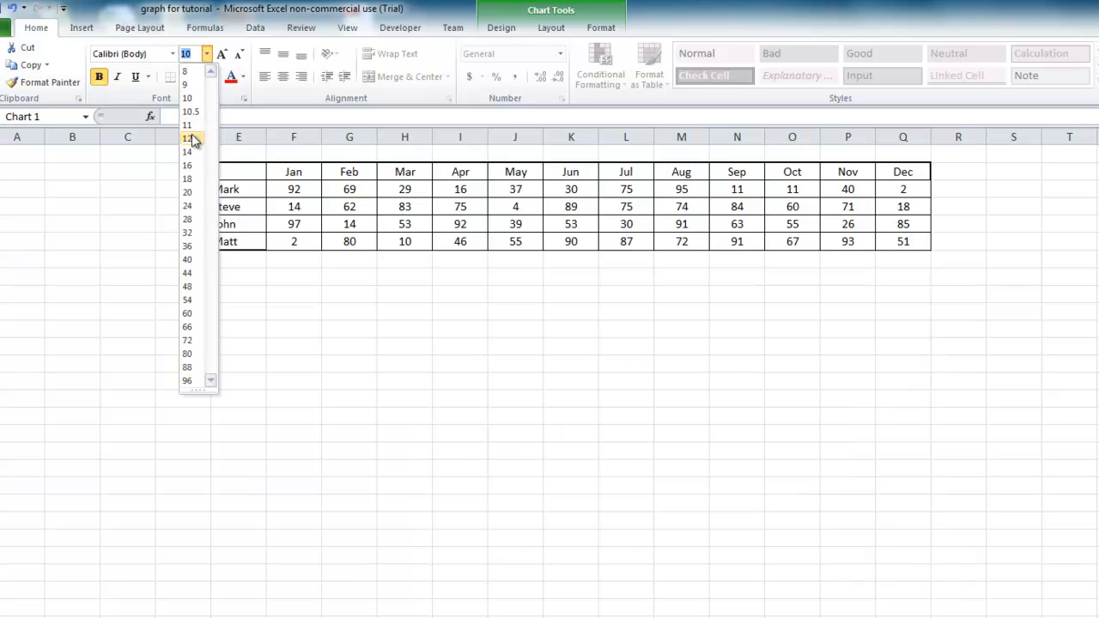
click(193, 140)
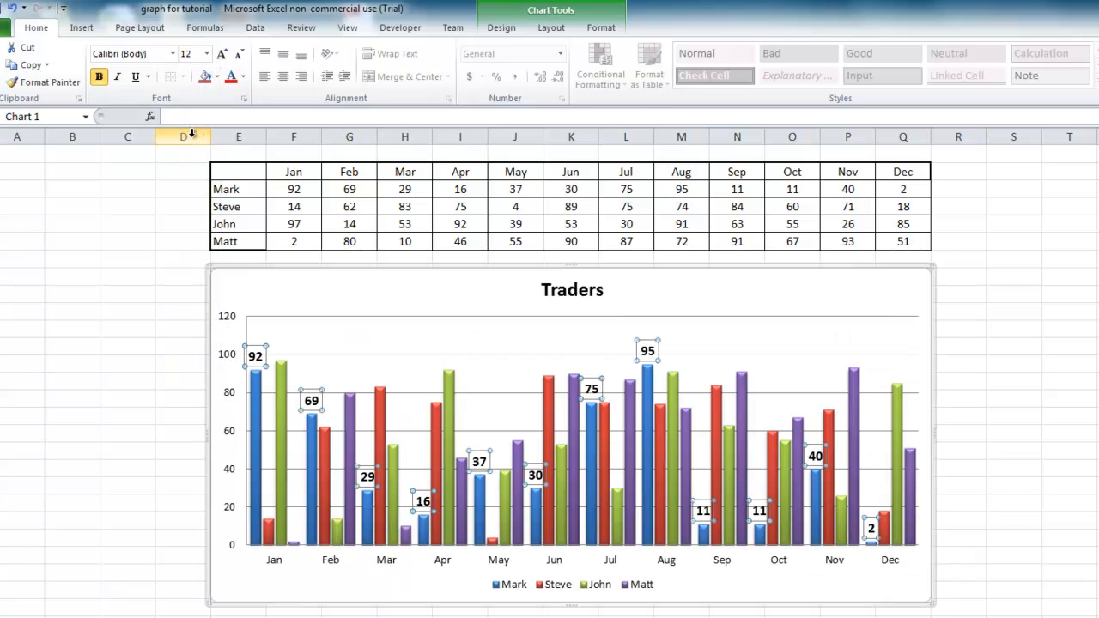
click(209, 54)
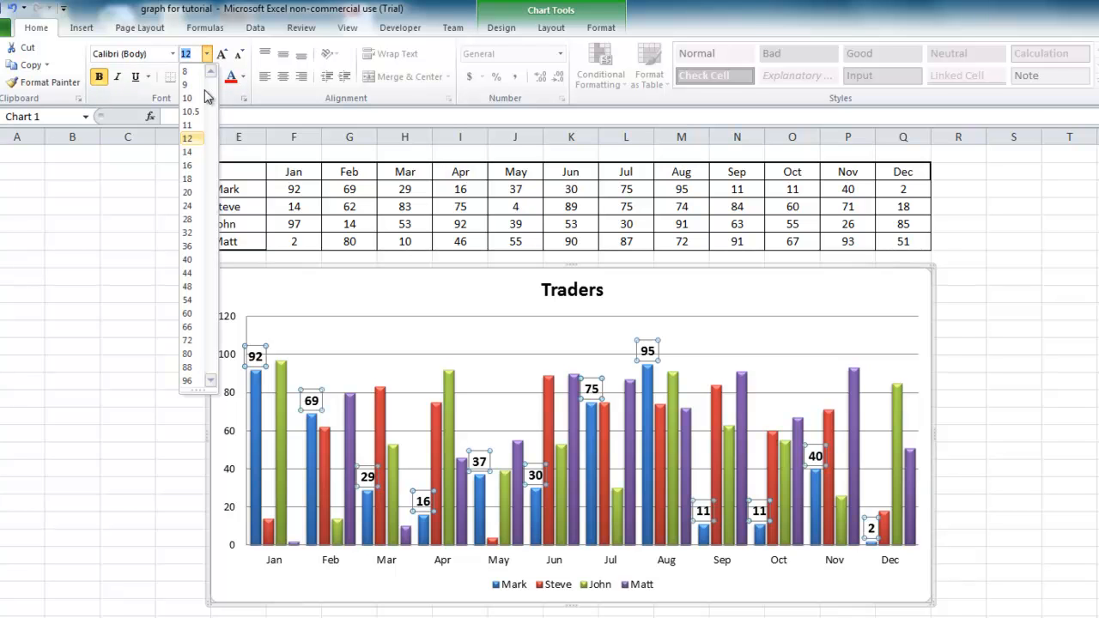
click(194, 125)
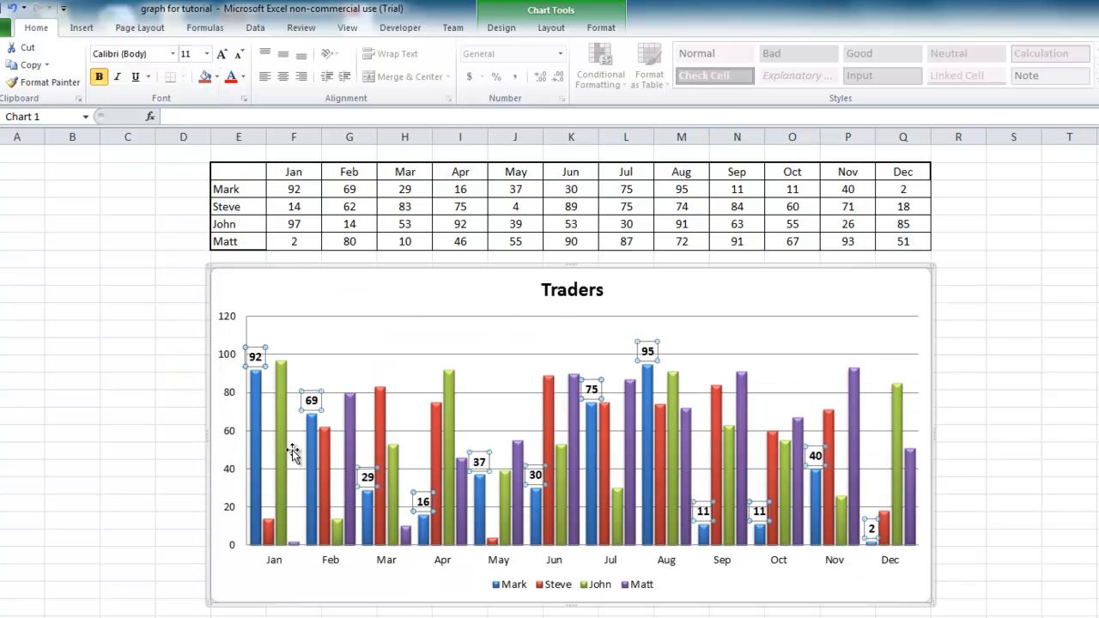
Add data labels to the red, green and purple column series and make those labels bold.
click(269, 537)
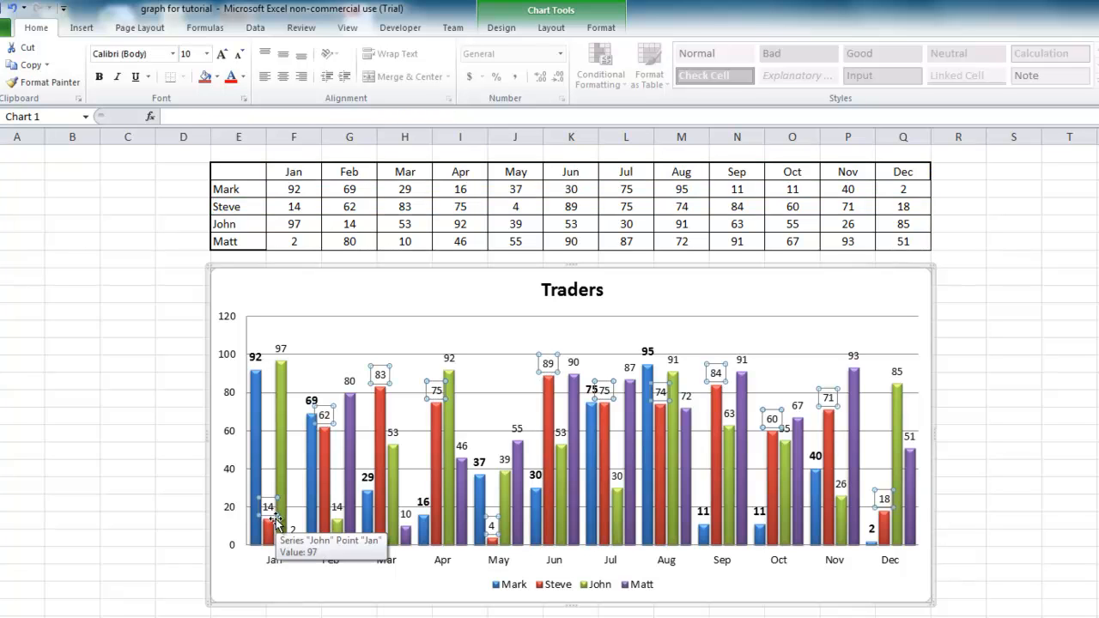
key(ctrl+b)
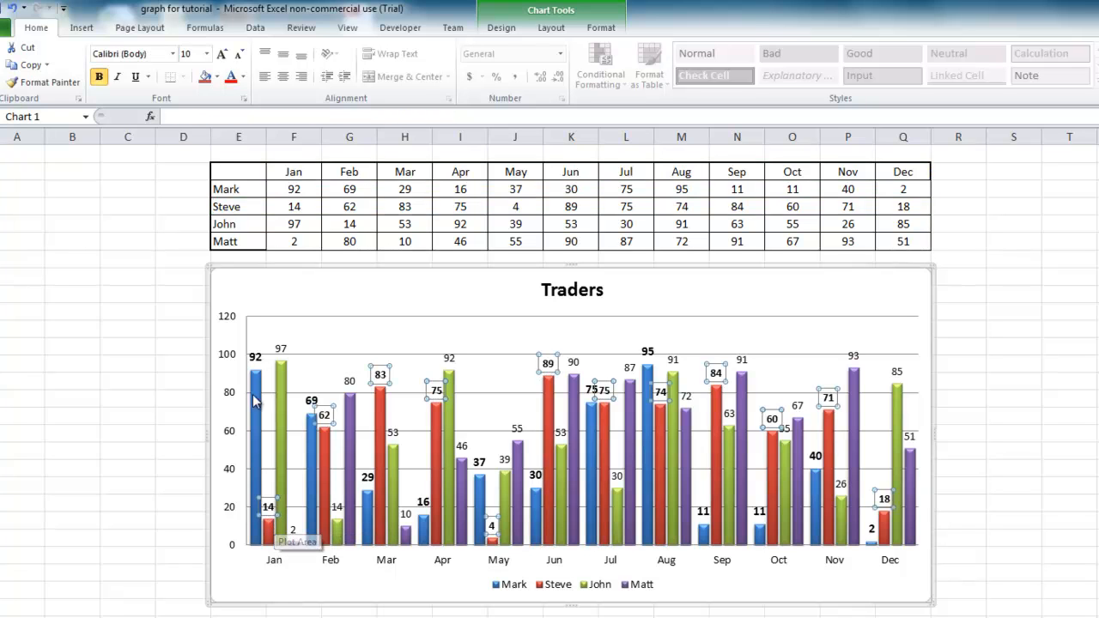
click(279, 350)
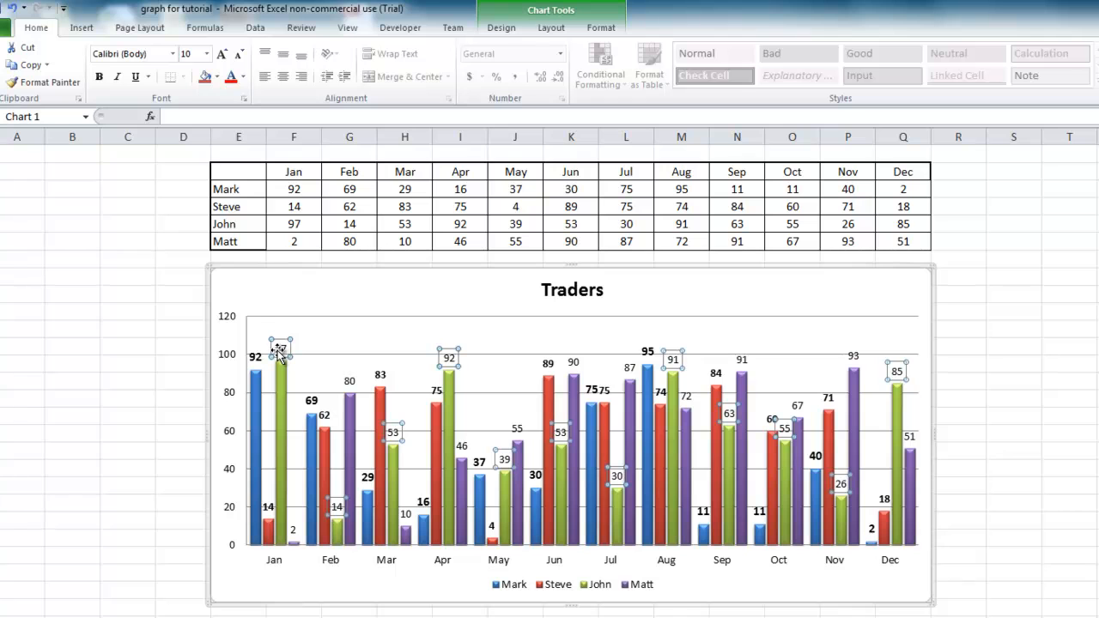
key(ctrl+b)
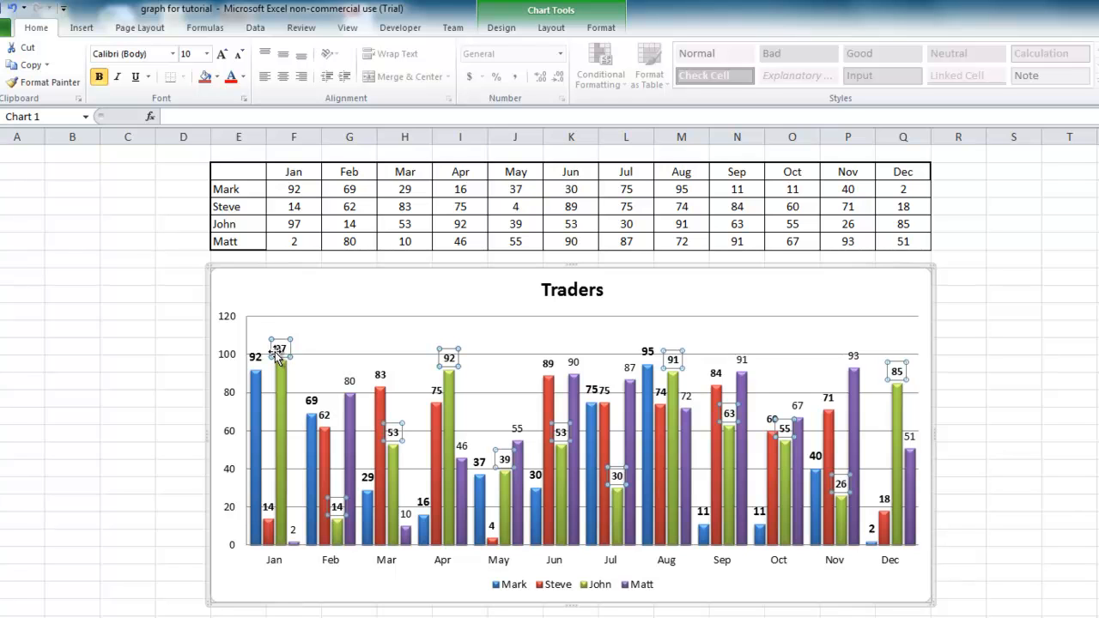
click(405, 513)
key(ctrl+b)
click(626, 617)
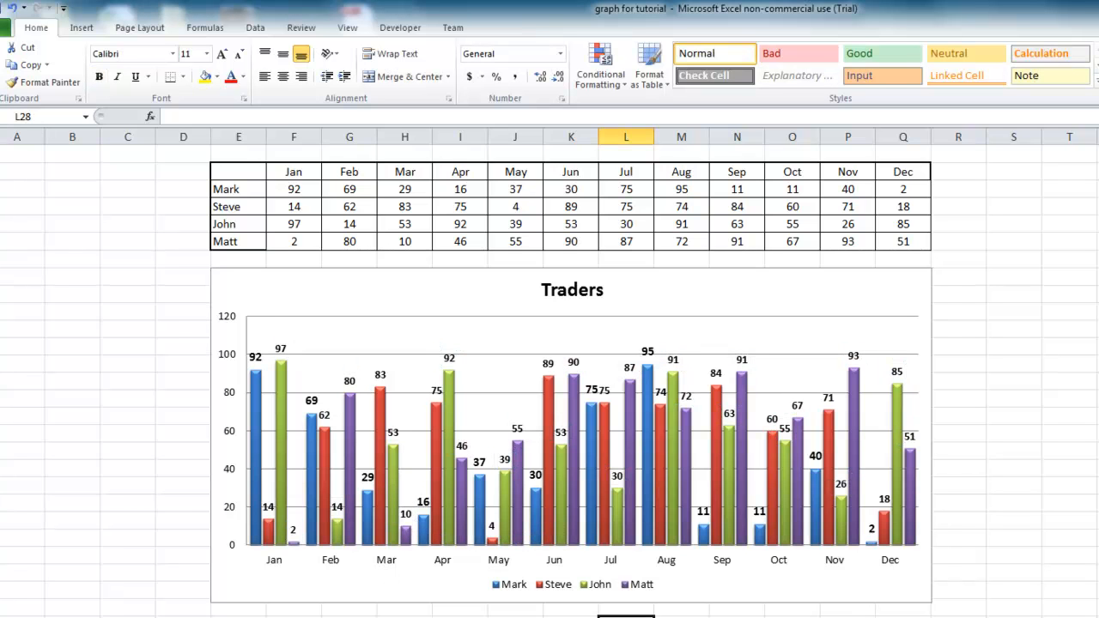